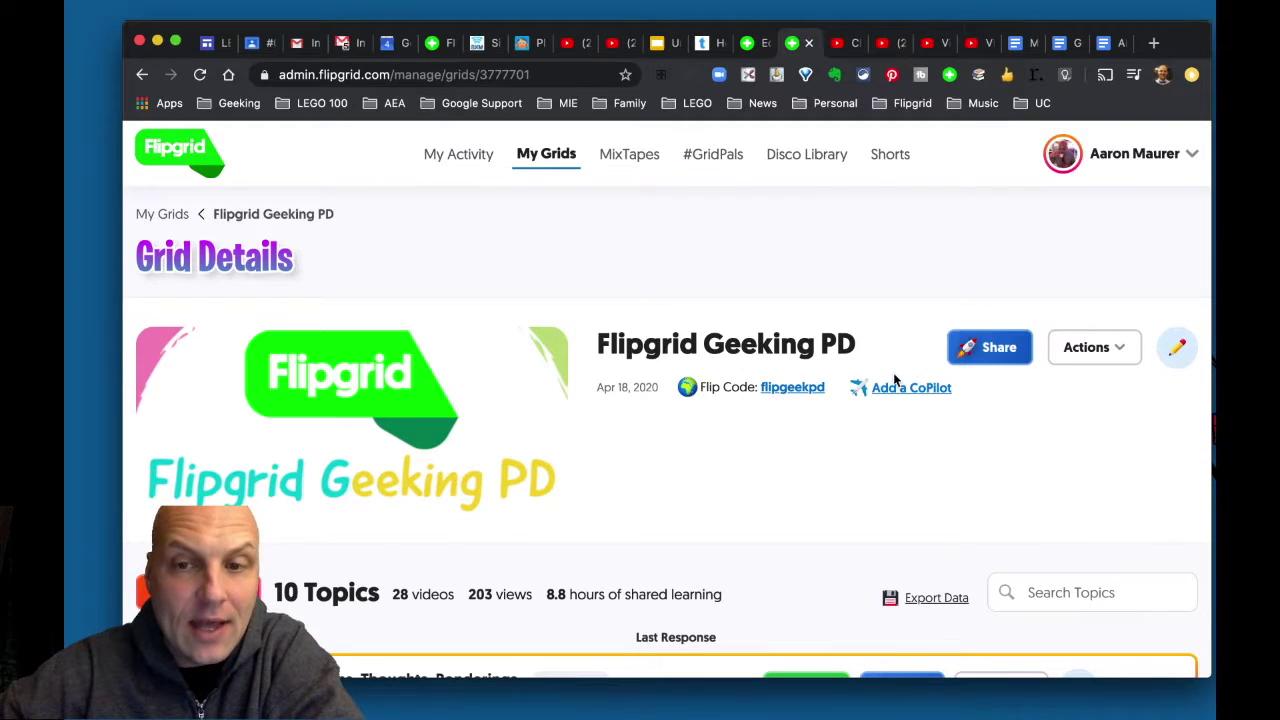
Step: Open the topic "5. Show and Tell for Teachers" from the Flipgrid Geeking PD grid's topic list
scroll(677, 479, "down", 5)
scroll(677, 486, "down", 3)
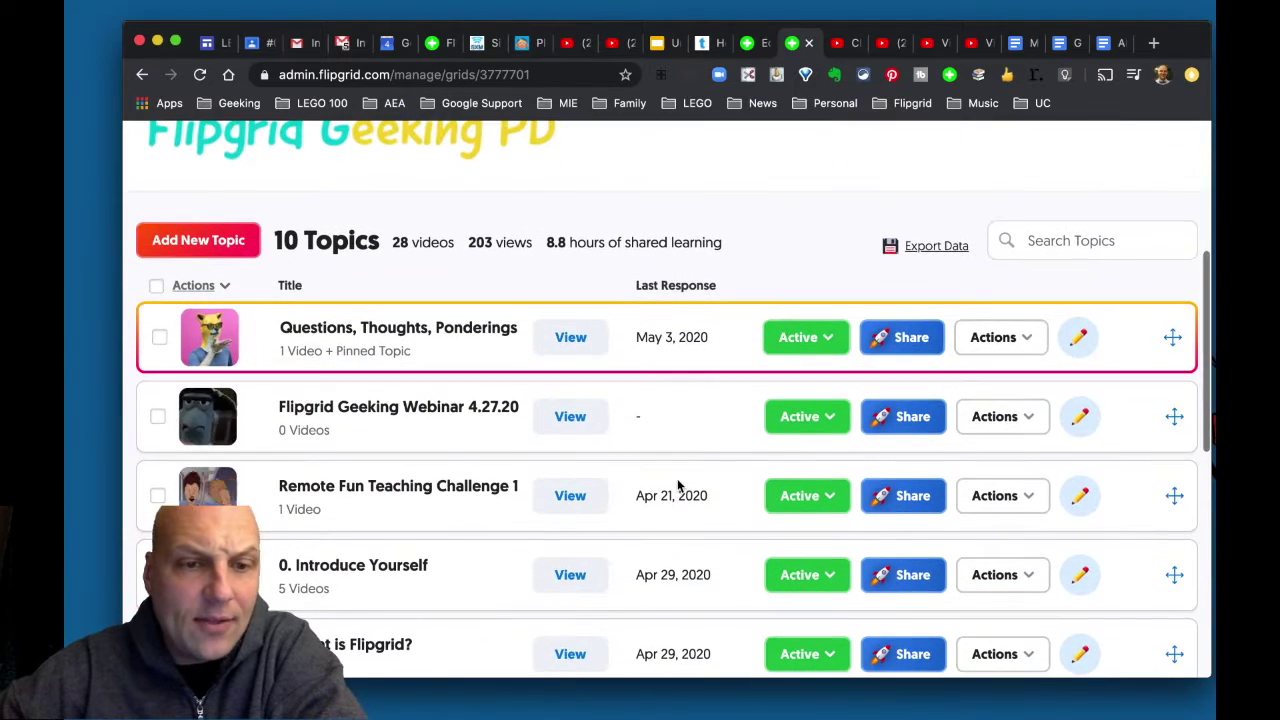
scroll(677, 486, "down", 7)
scroll(677, 479, "down", 1)
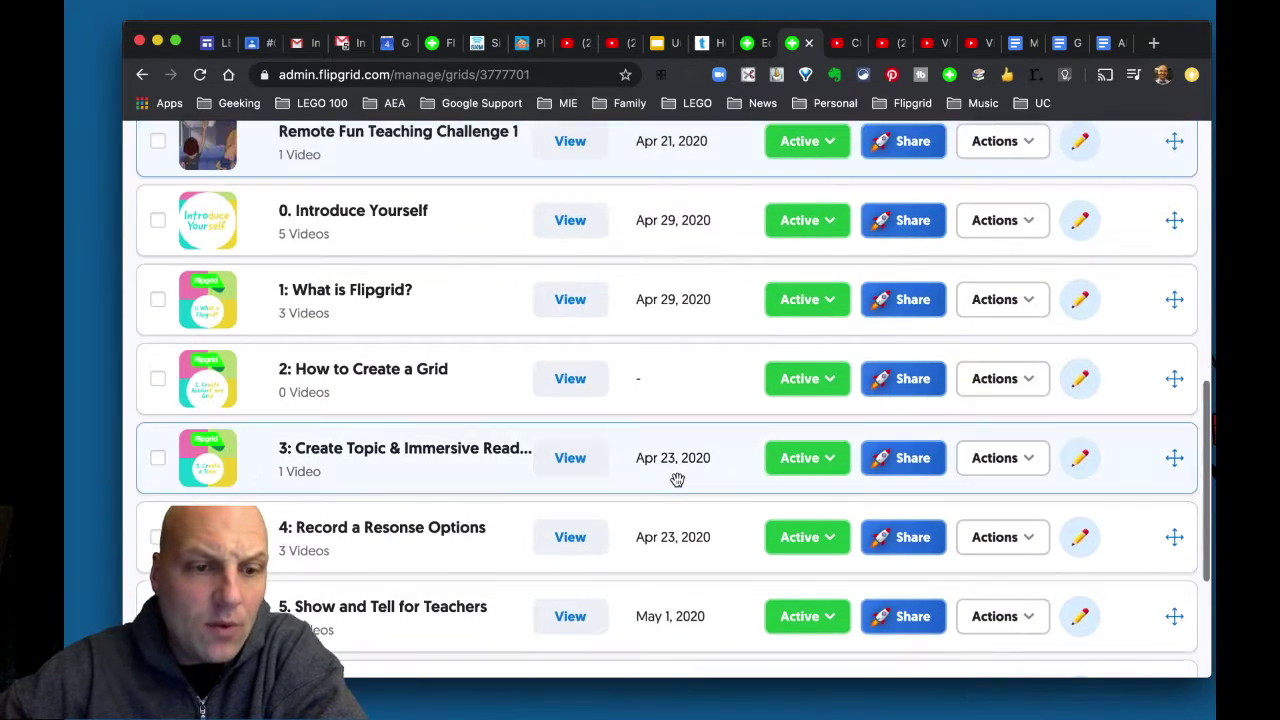
scroll(677, 479, "down", 2)
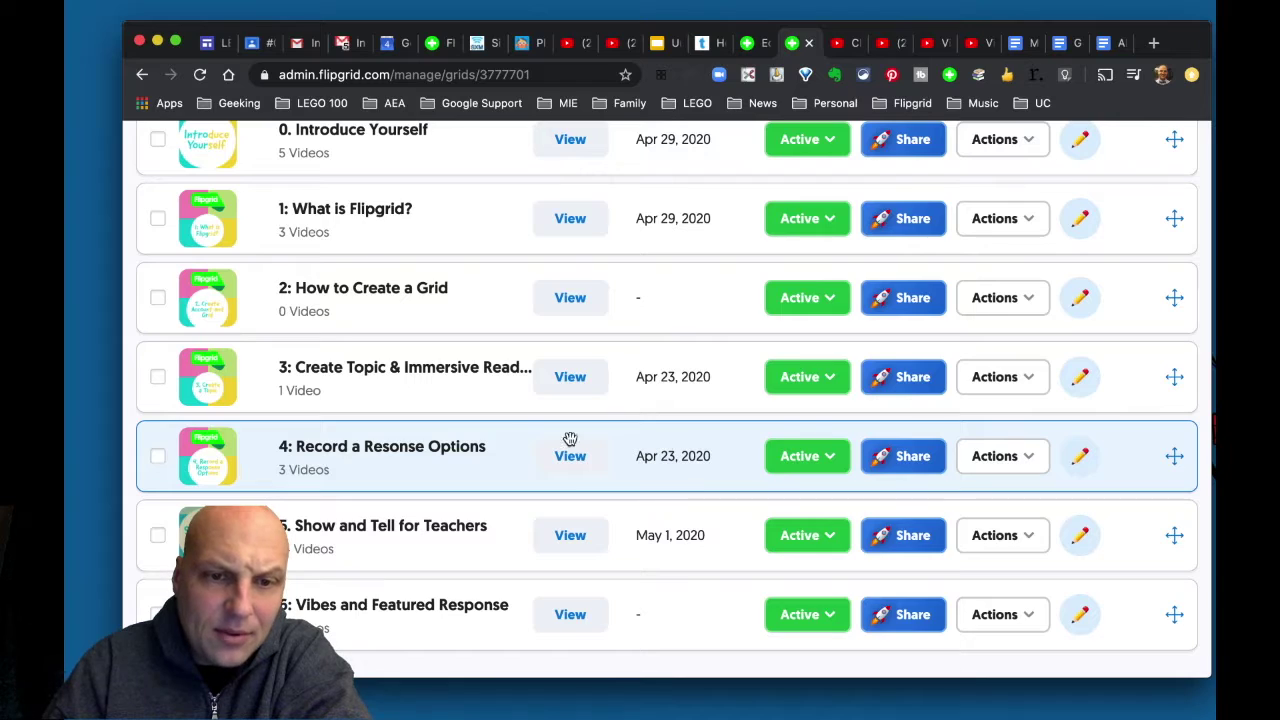
left_click(407, 528)
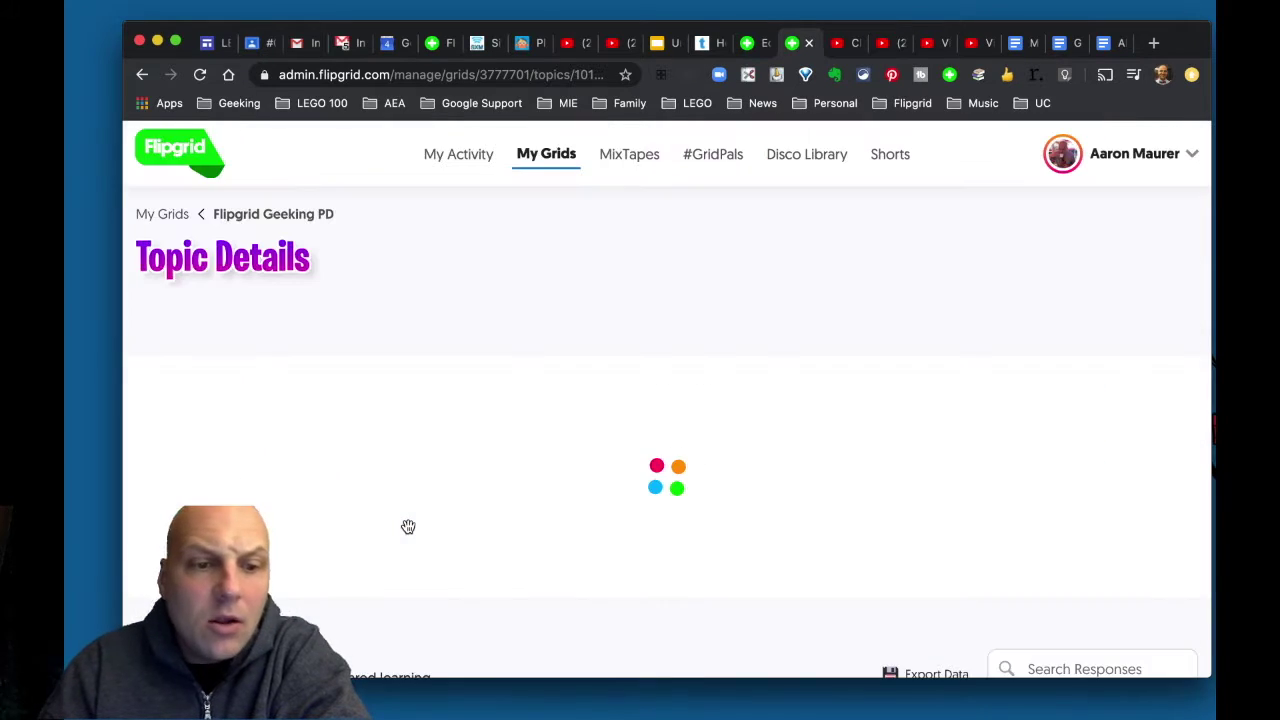
Step: Open the 15-view response dated Apr 20, 2020 in the topic's response list and pause its video
scroll(570, 502, "down", 3)
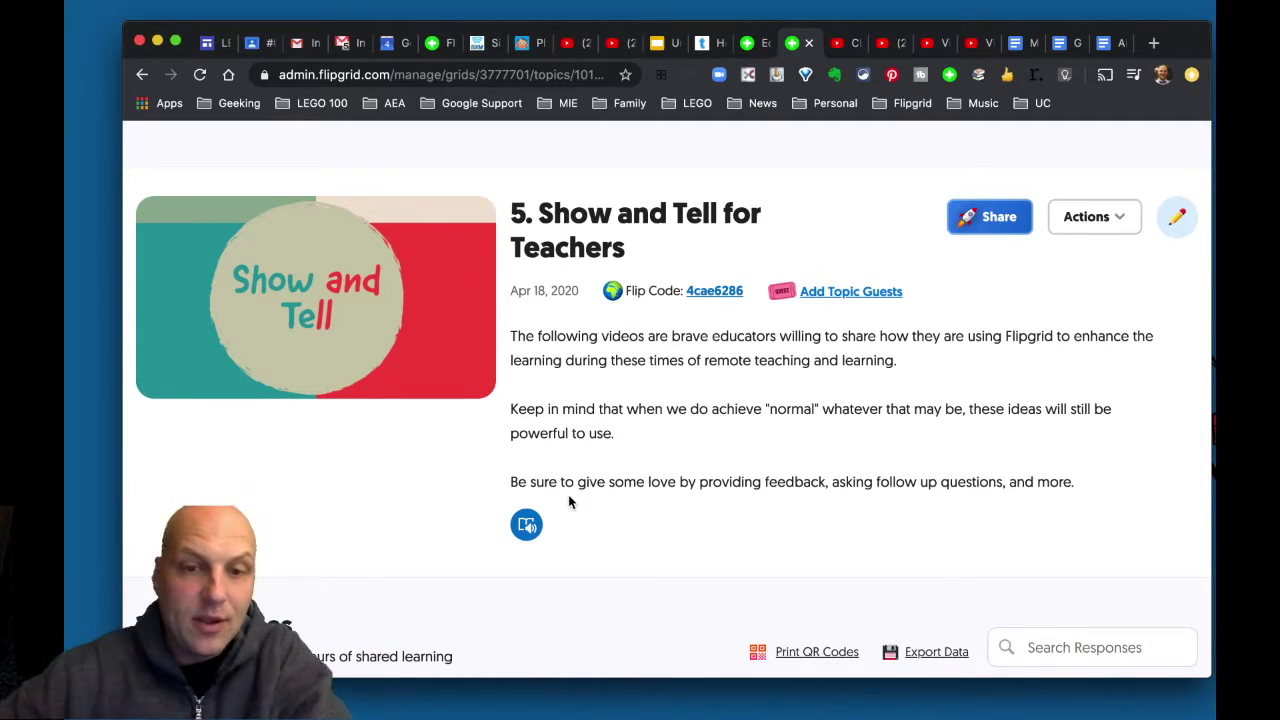
scroll(603, 522, "down", 10)
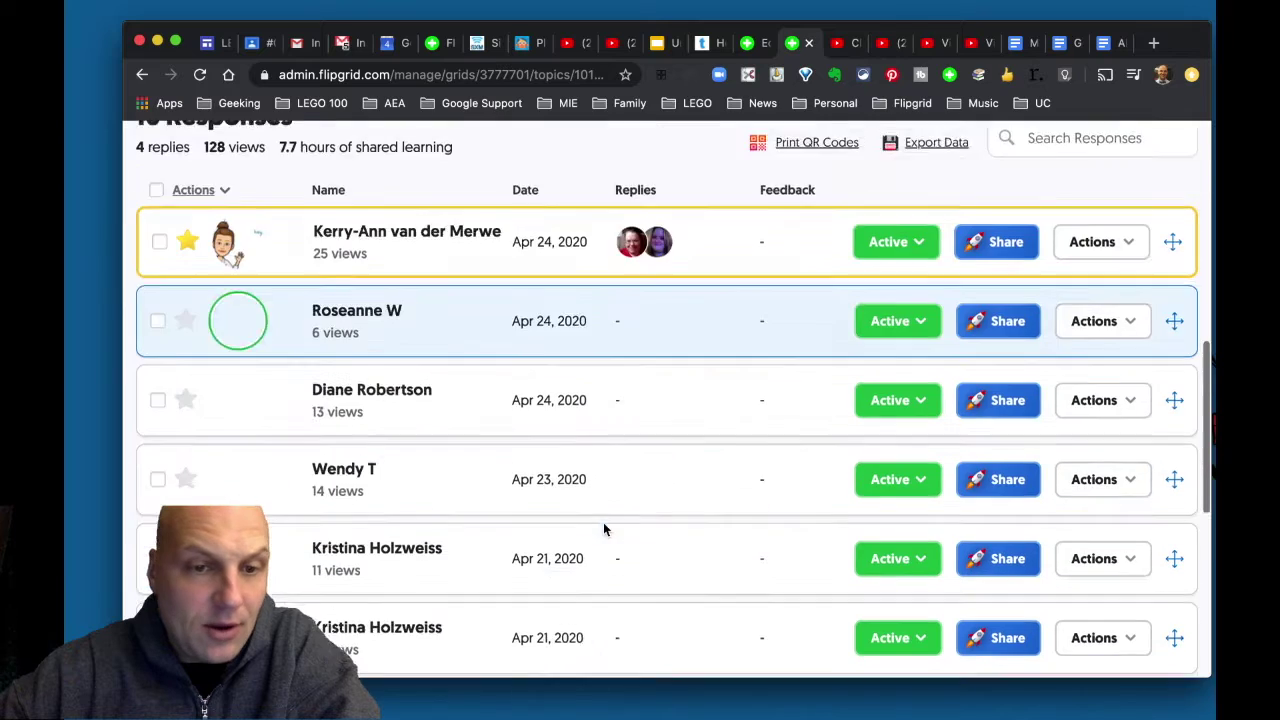
scroll(603, 522, "down", 5)
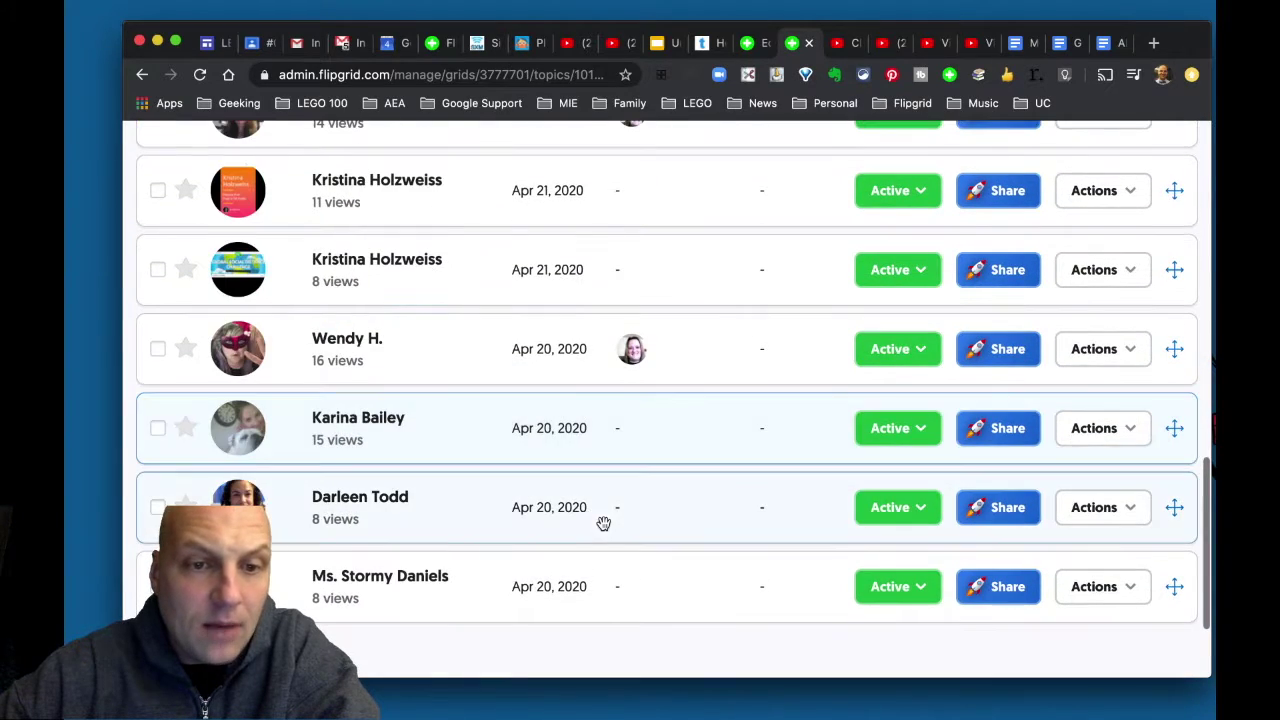
left_click(392, 420)
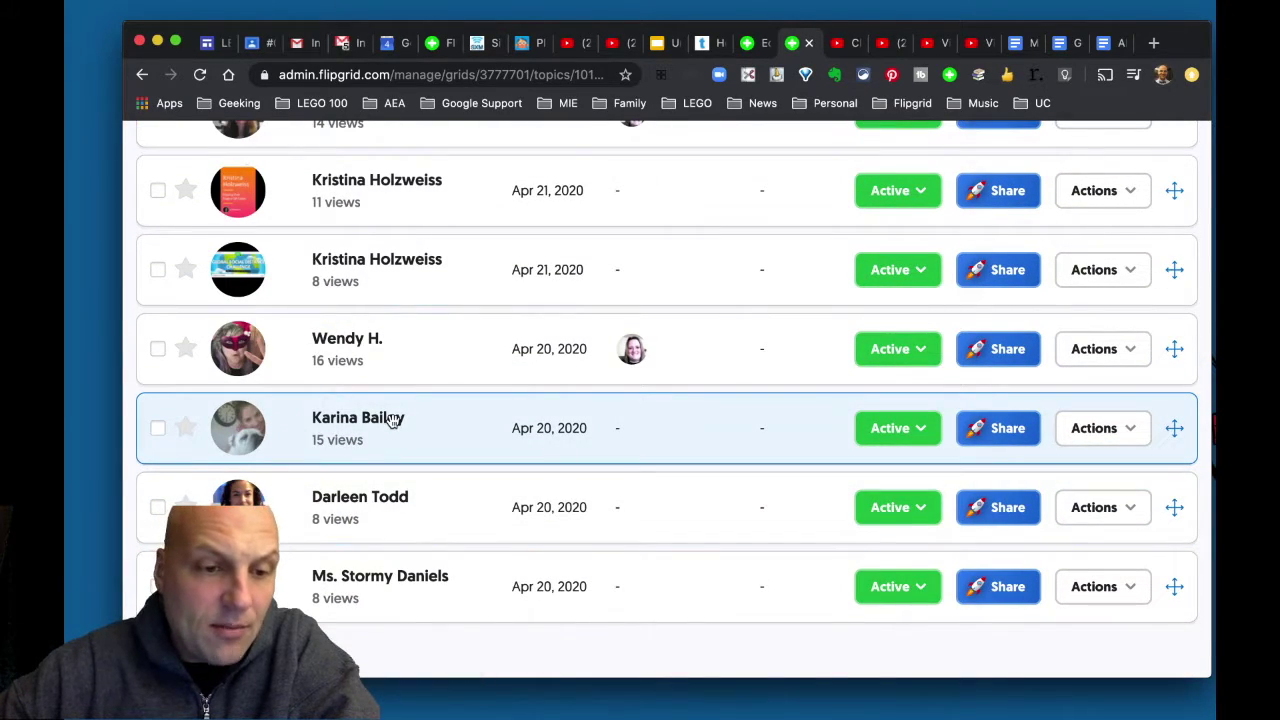
left_click(392, 420)
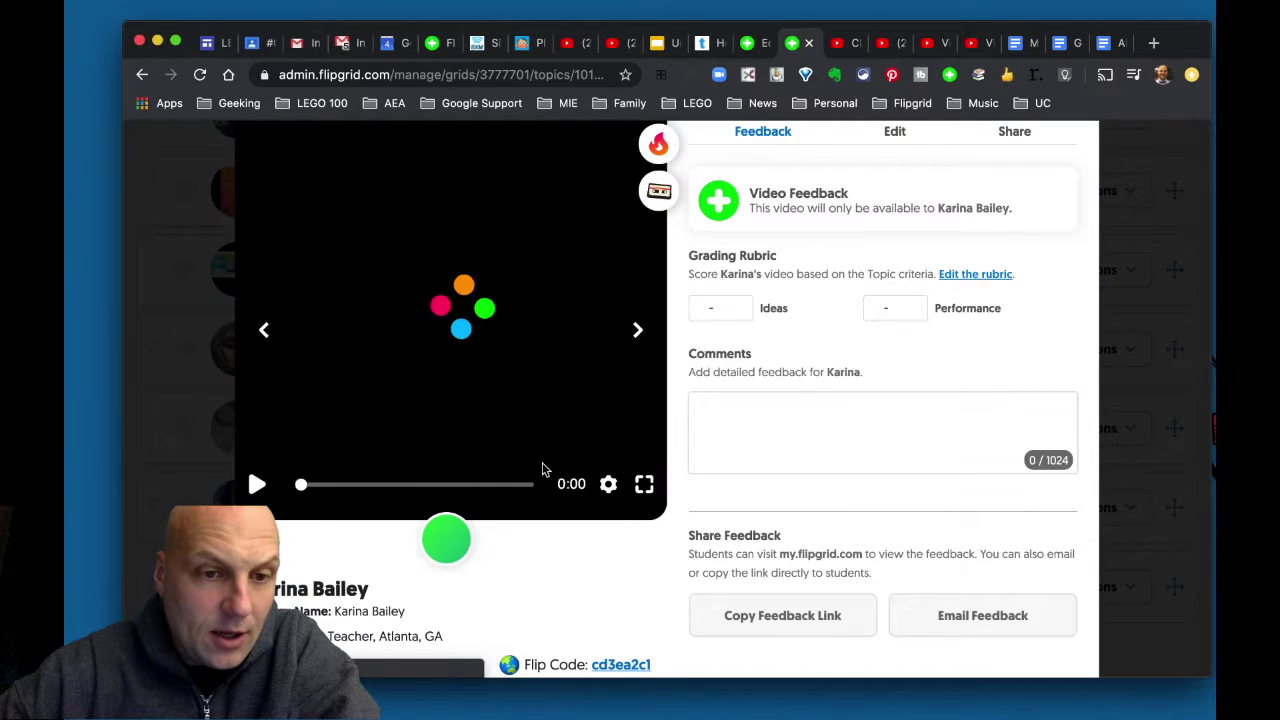
left_click(257, 484)
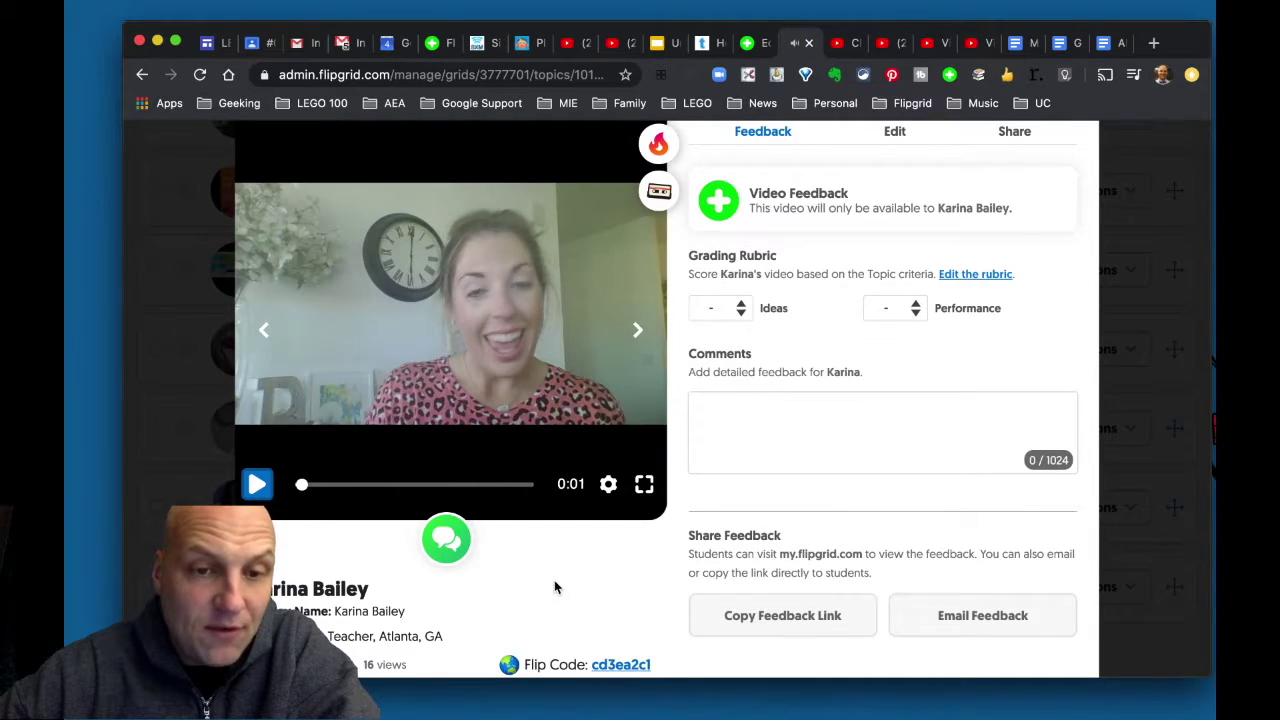
Step: Spark the open response video into a new topic
scroll(554, 584, "down", 1)
scroll(554, 584, "up", 3)
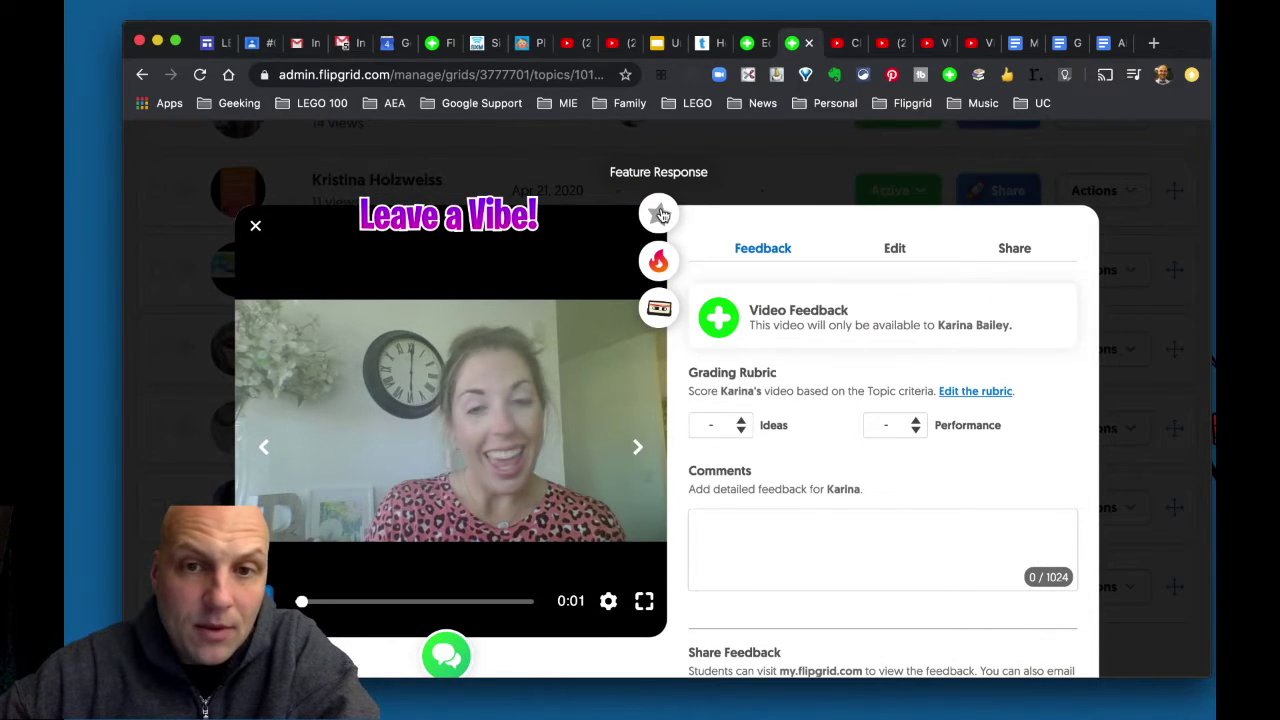
left_click(659, 262)
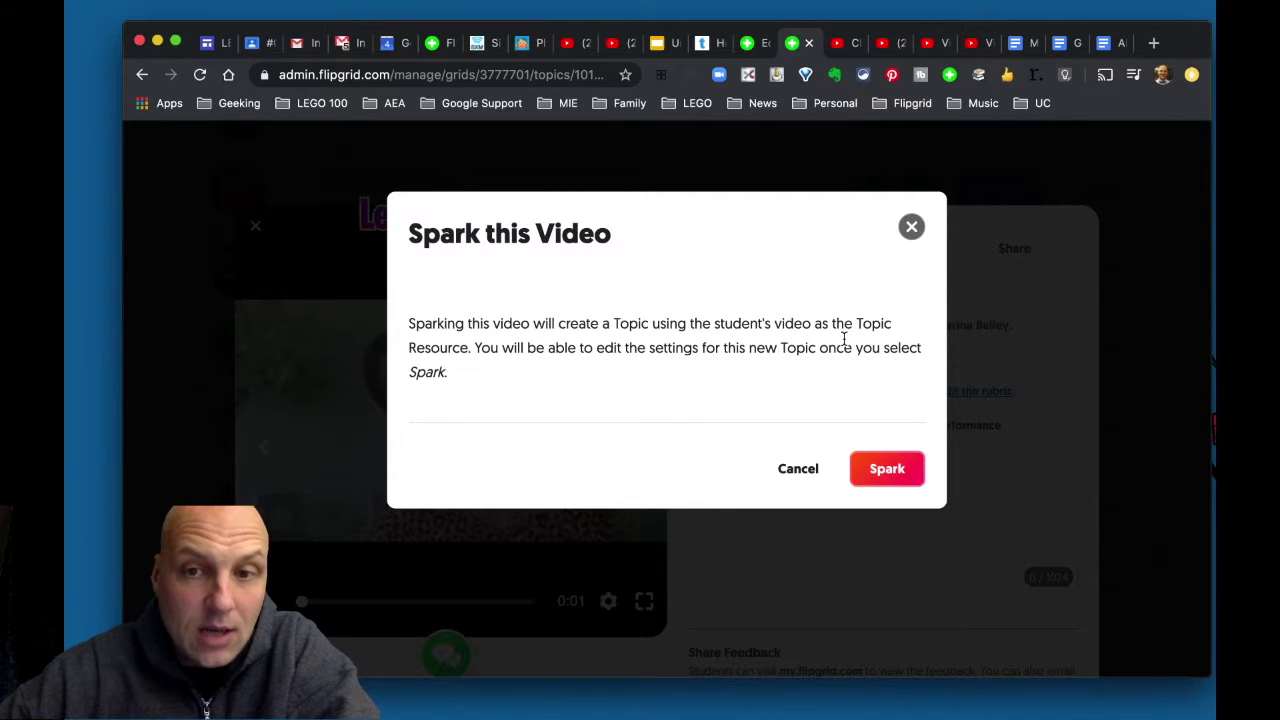
left_click(870, 475)
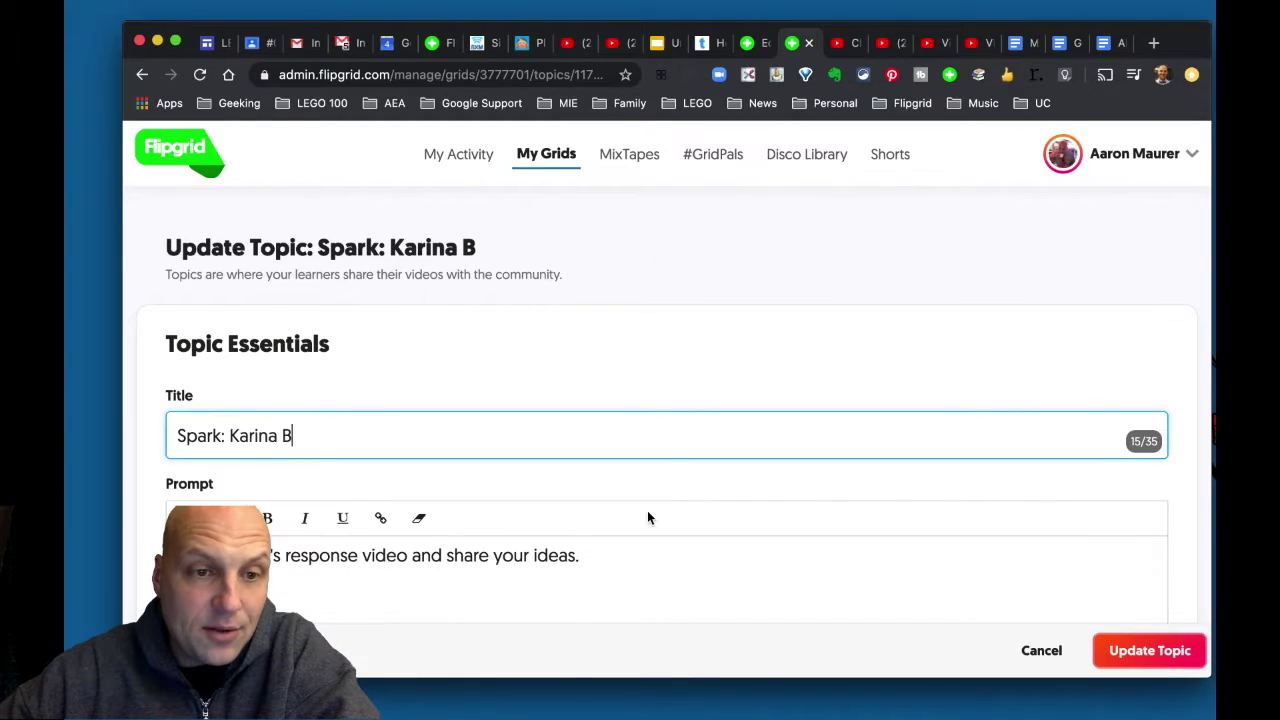
Step: Look over the sparked topic's settings and replace its title with "Remote Teaching with Kindergarten"
scroll(647, 517, "down", 5)
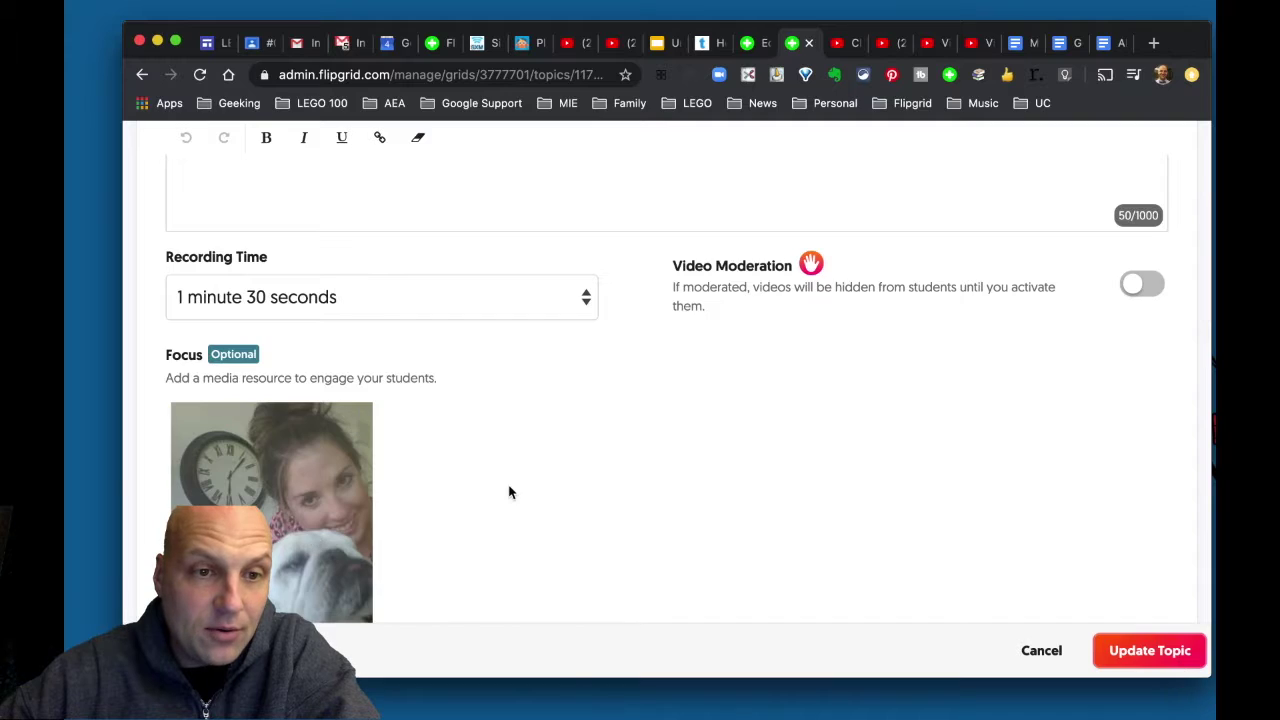
scroll(508, 491, "down", 4)
scroll(508, 491, "down", 2)
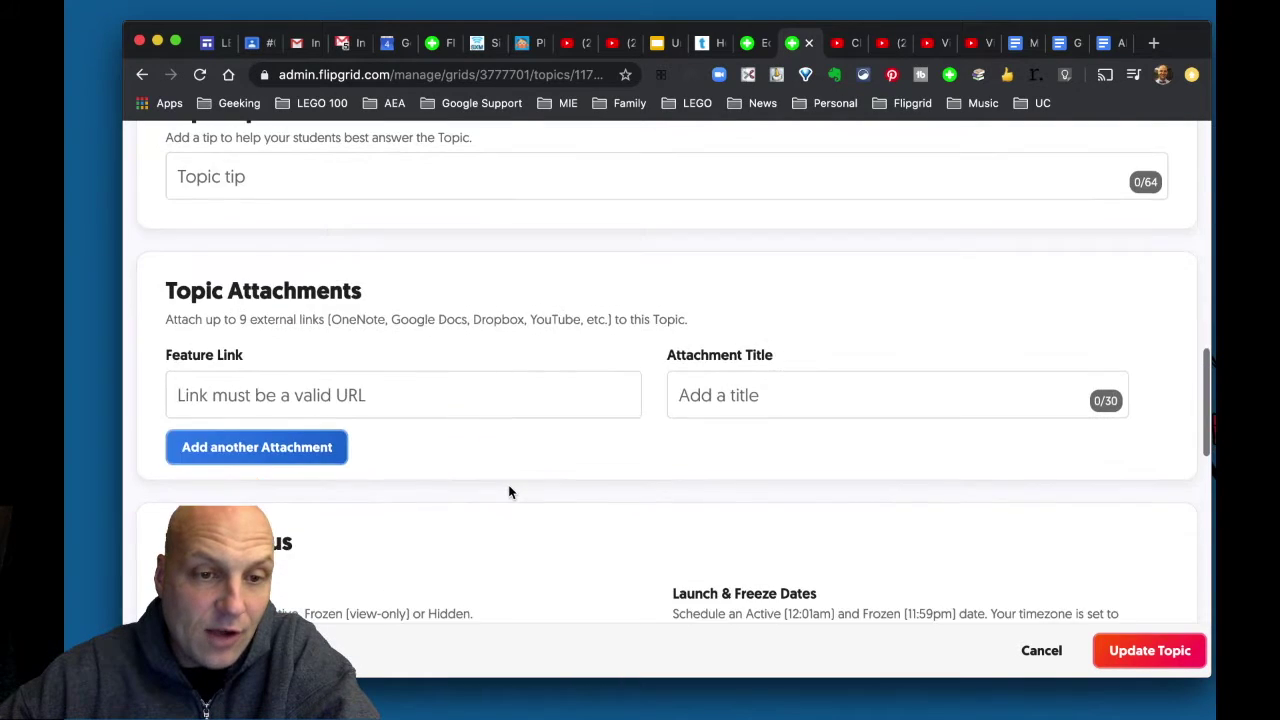
scroll(508, 491, "up", 10)
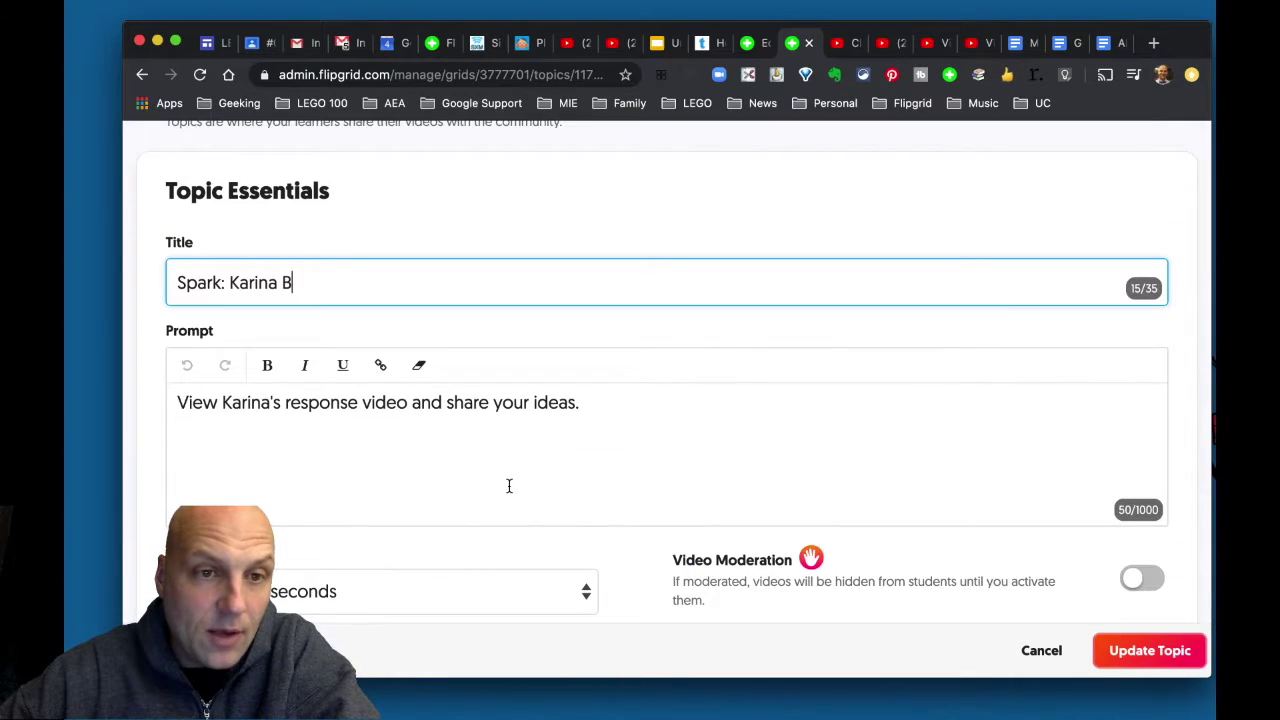
triple_click(294, 282)
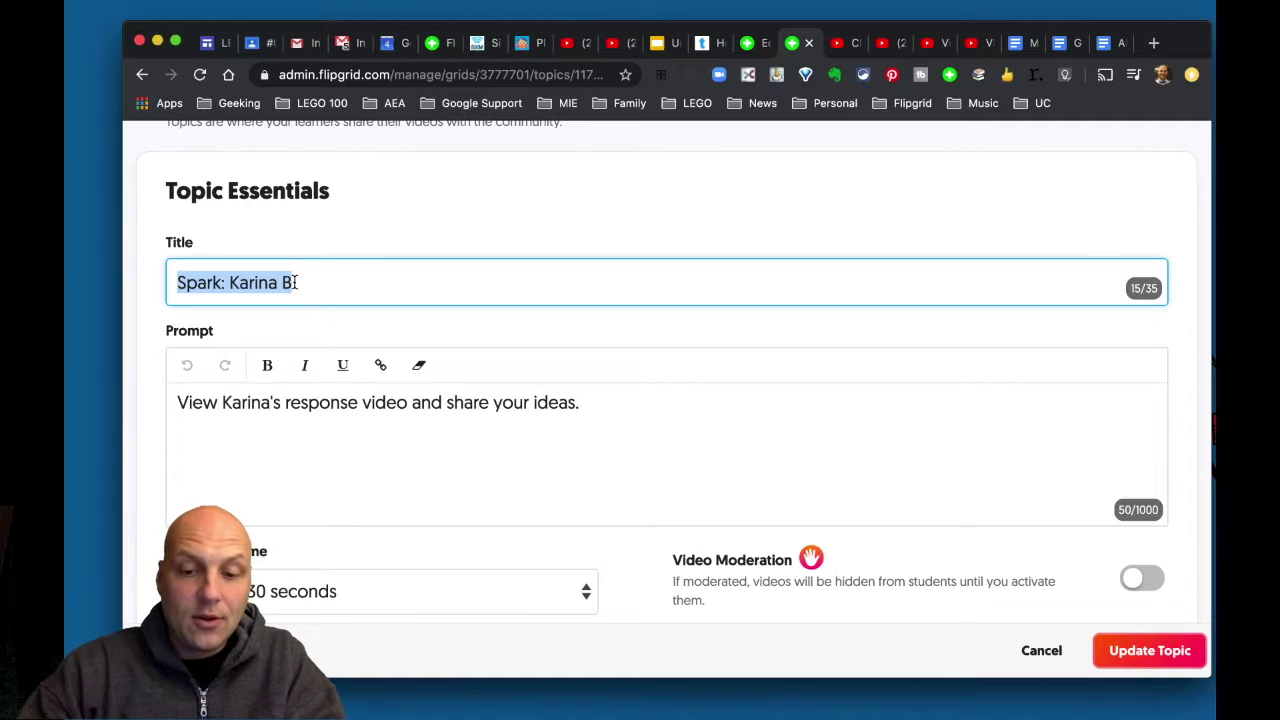
type("K")
key("BackSpace")
type("Remote TEachin")
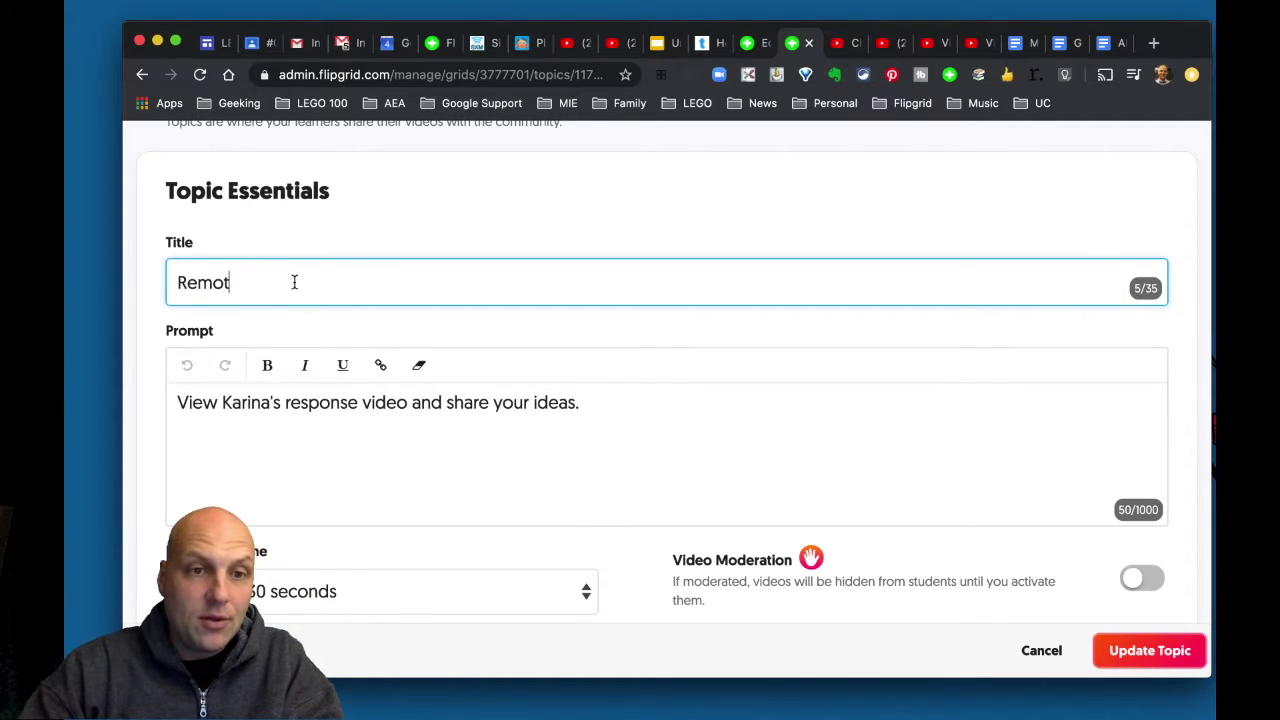
key("BackSpace")
key("BackSpace")
key("BackSpace")
key("BackSpace")
key("BackSpace")
key("BackSpace")
type("eachibng")
key("BackSpace")
key("BackSpace")
key("BackSpace")
type("ng wi")
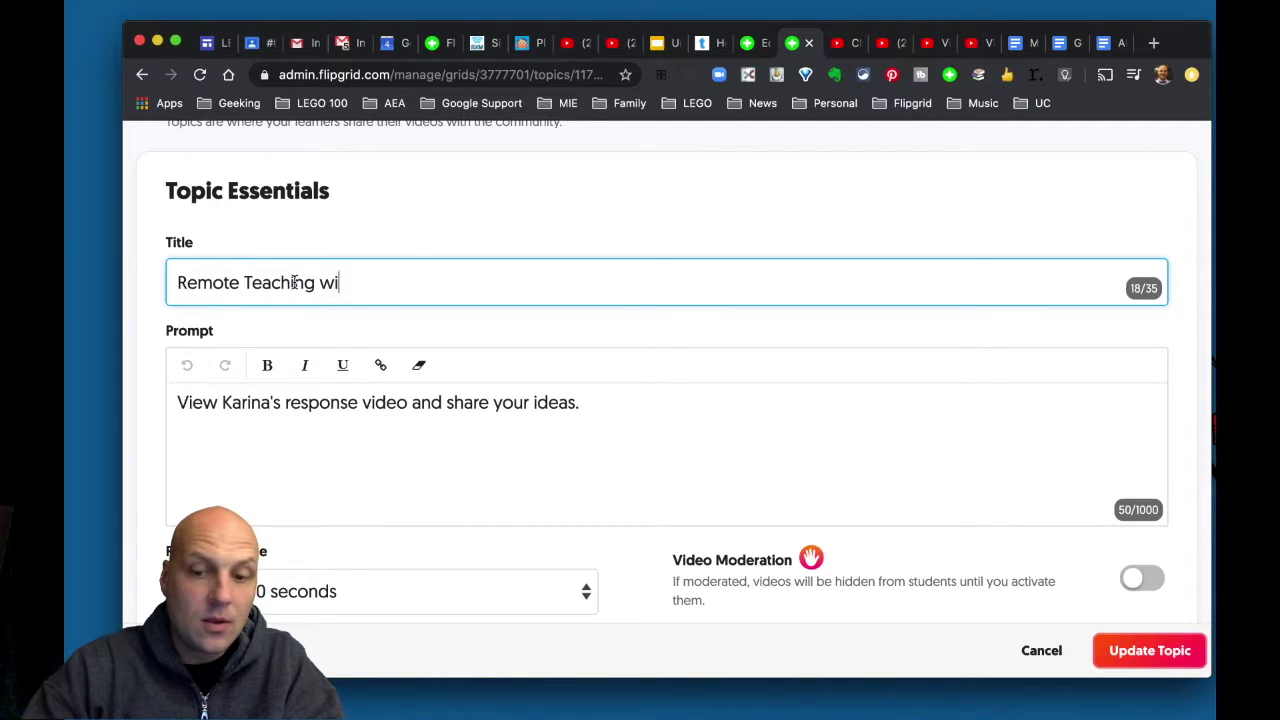
type("th Kindergarten")
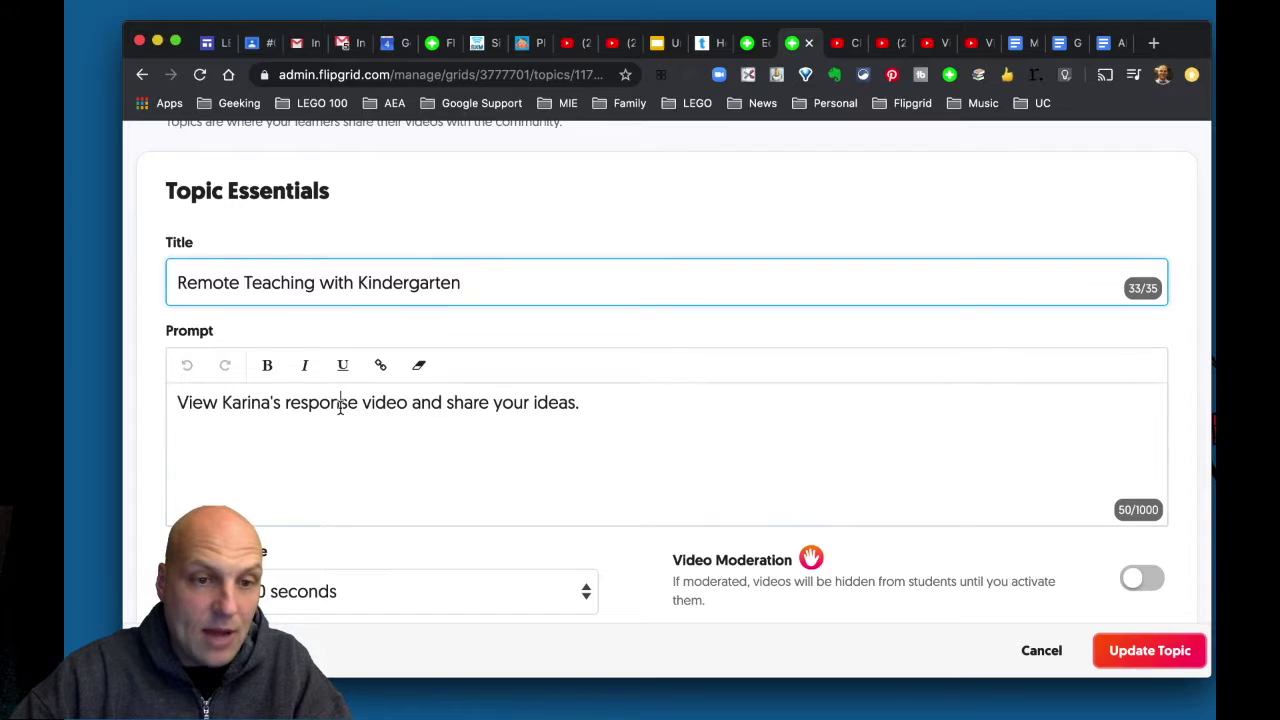
Step: Set the sparked topic's recording time to 10 minutes, review the remaining settings and save the topic update
scroll(340, 404, "down", 4)
left_click(285, 380)
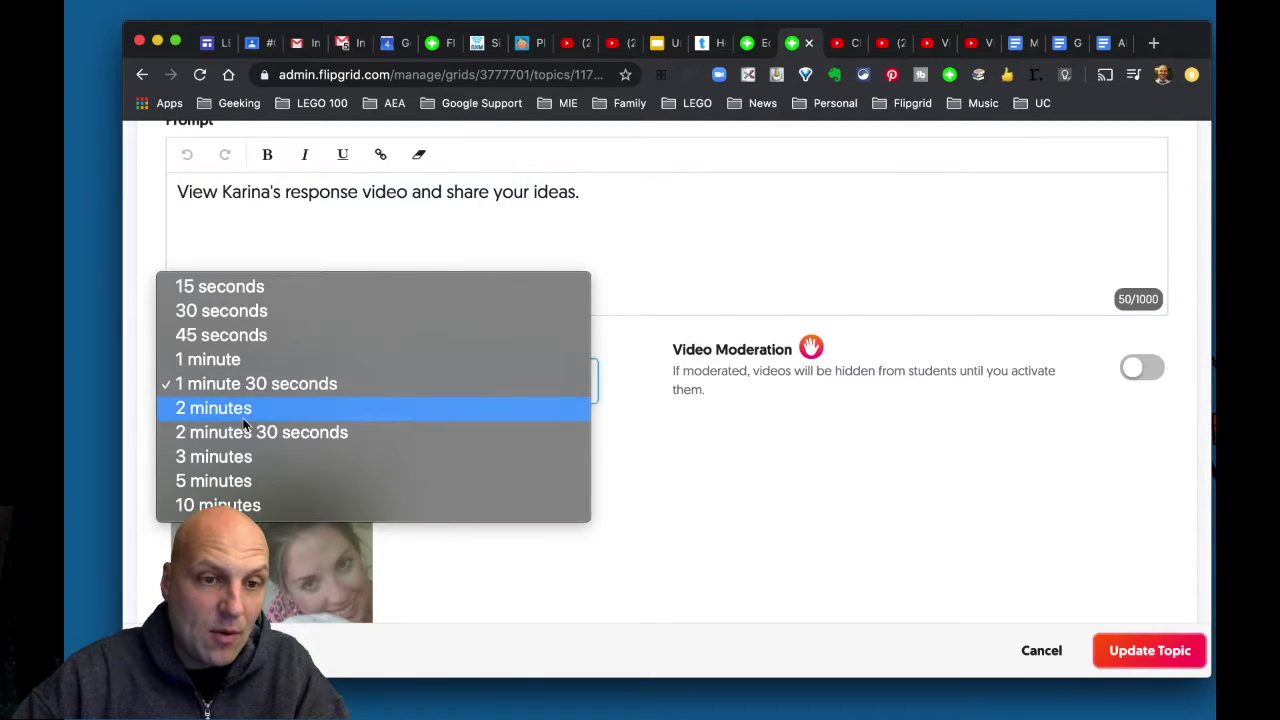
left_click(220, 505)
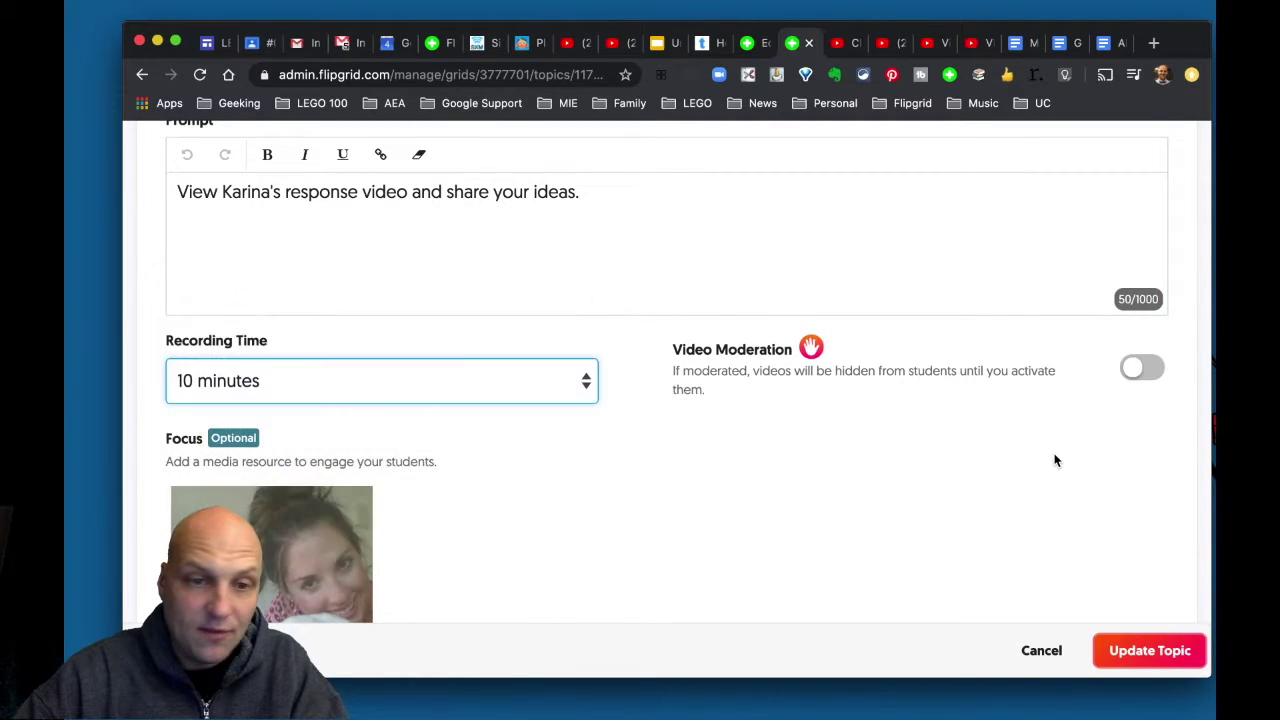
scroll(840, 462, "down", 10)
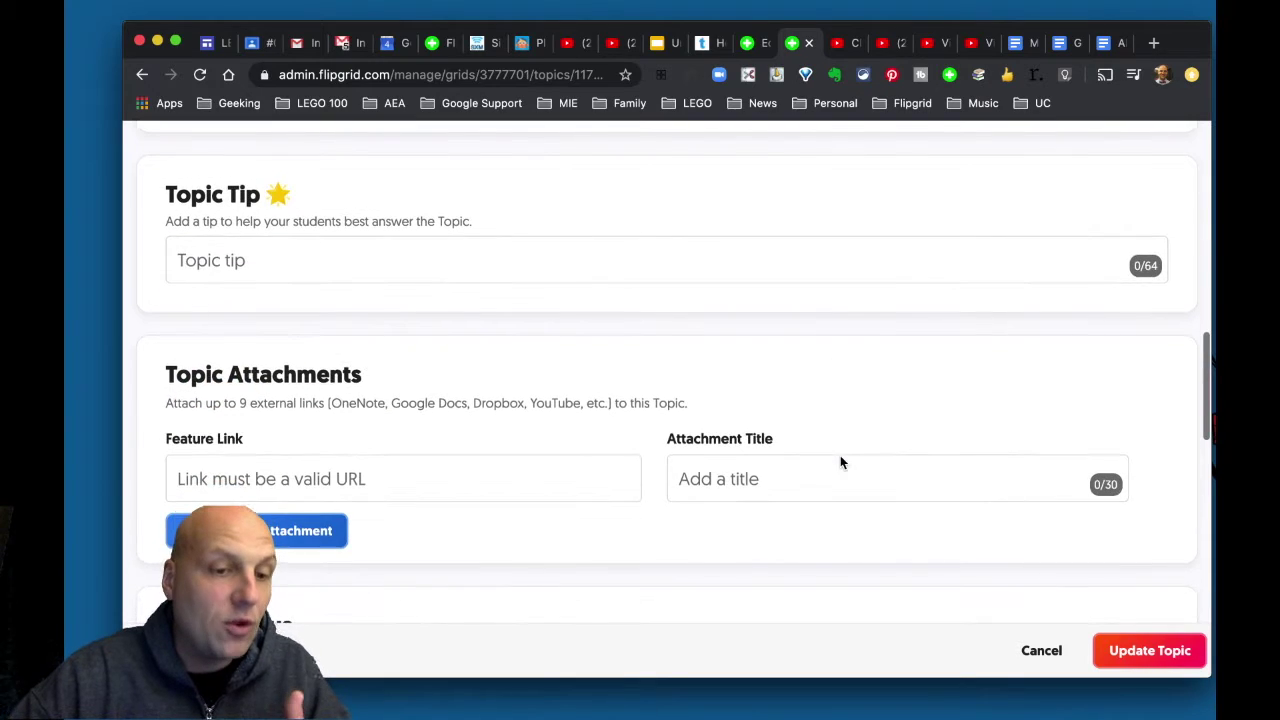
scroll(840, 456, "down", 7)
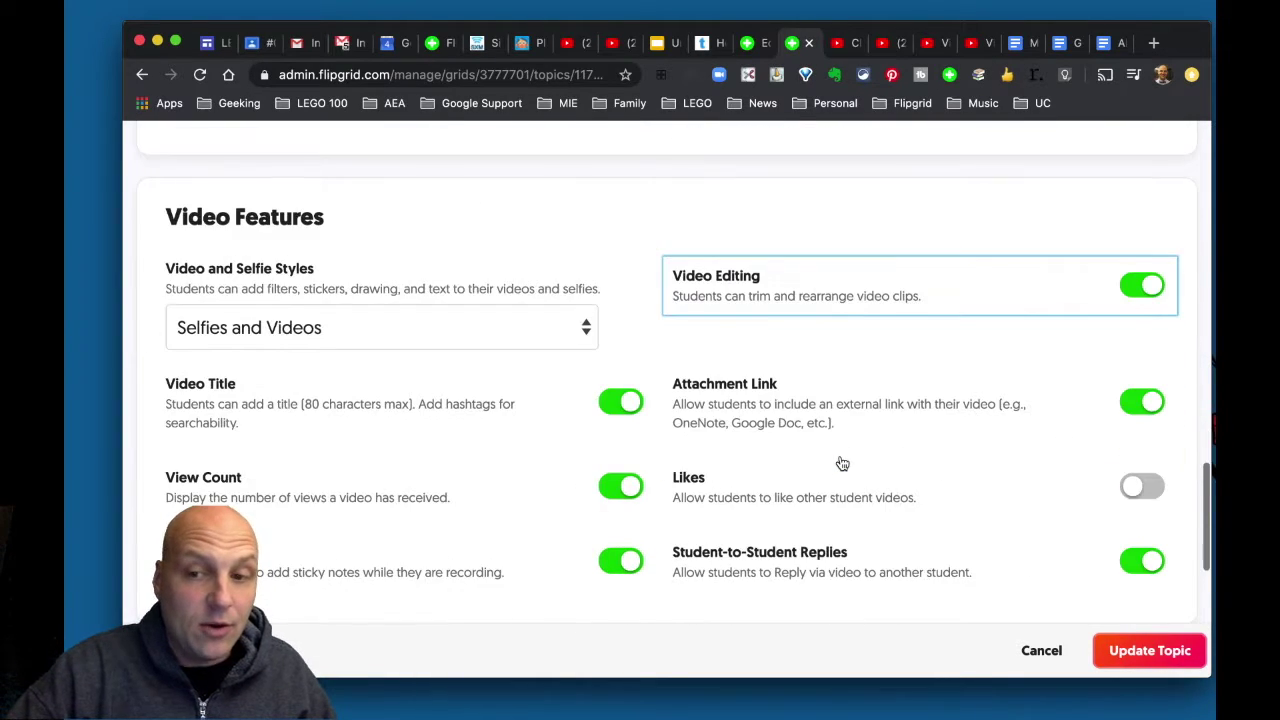
scroll(841, 462, "down", 2)
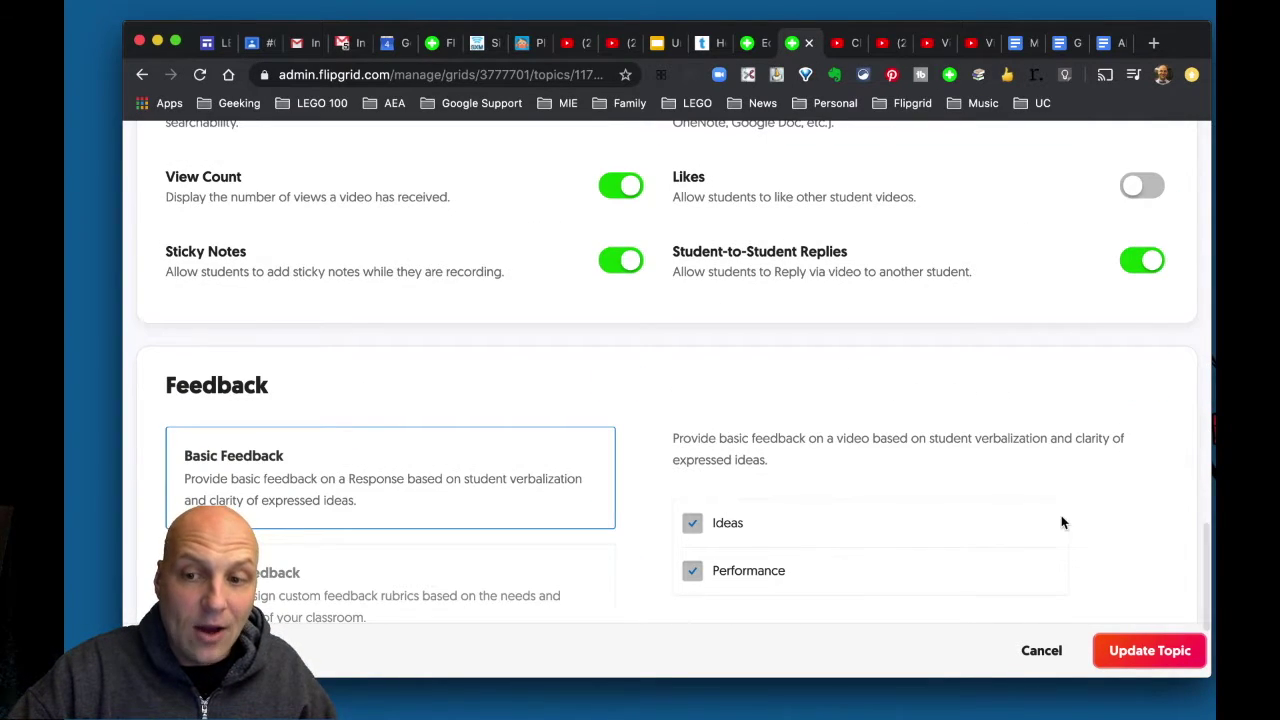
left_click(1120, 652)
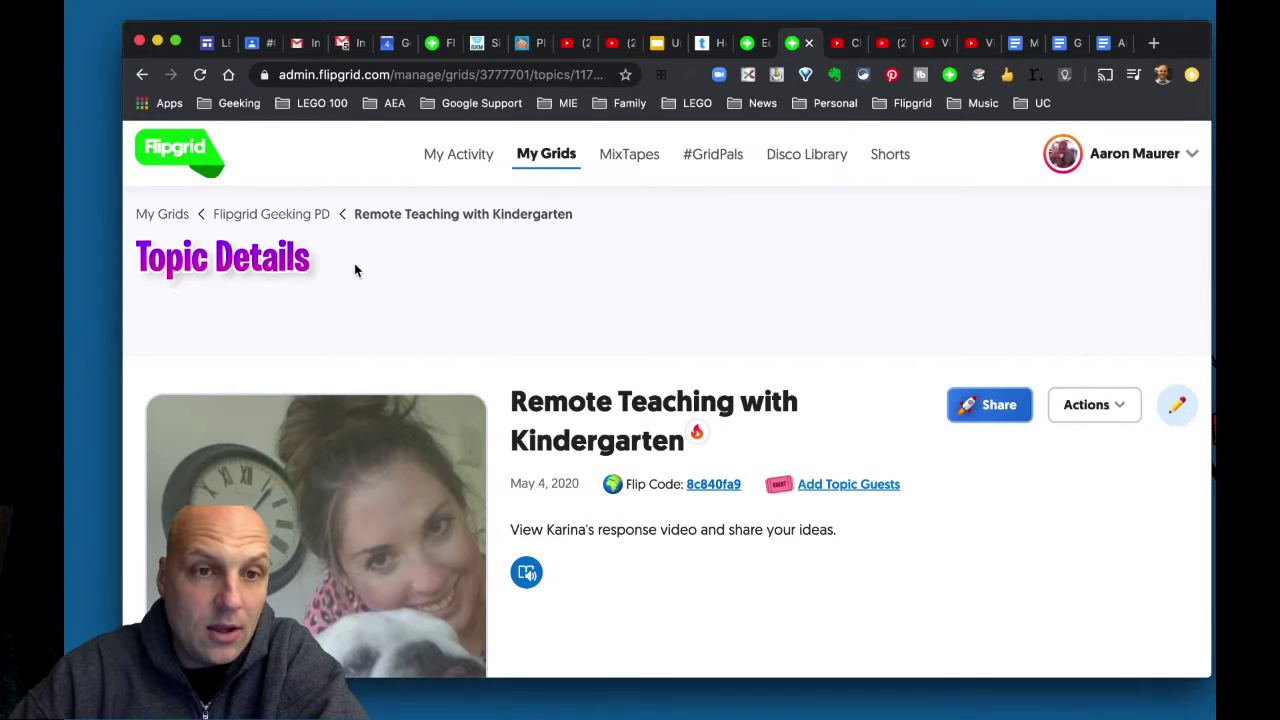
Step: Return to the Flipgrid Geeking PD grid and check the sparked topic's entry in the topic list
left_click(287, 218)
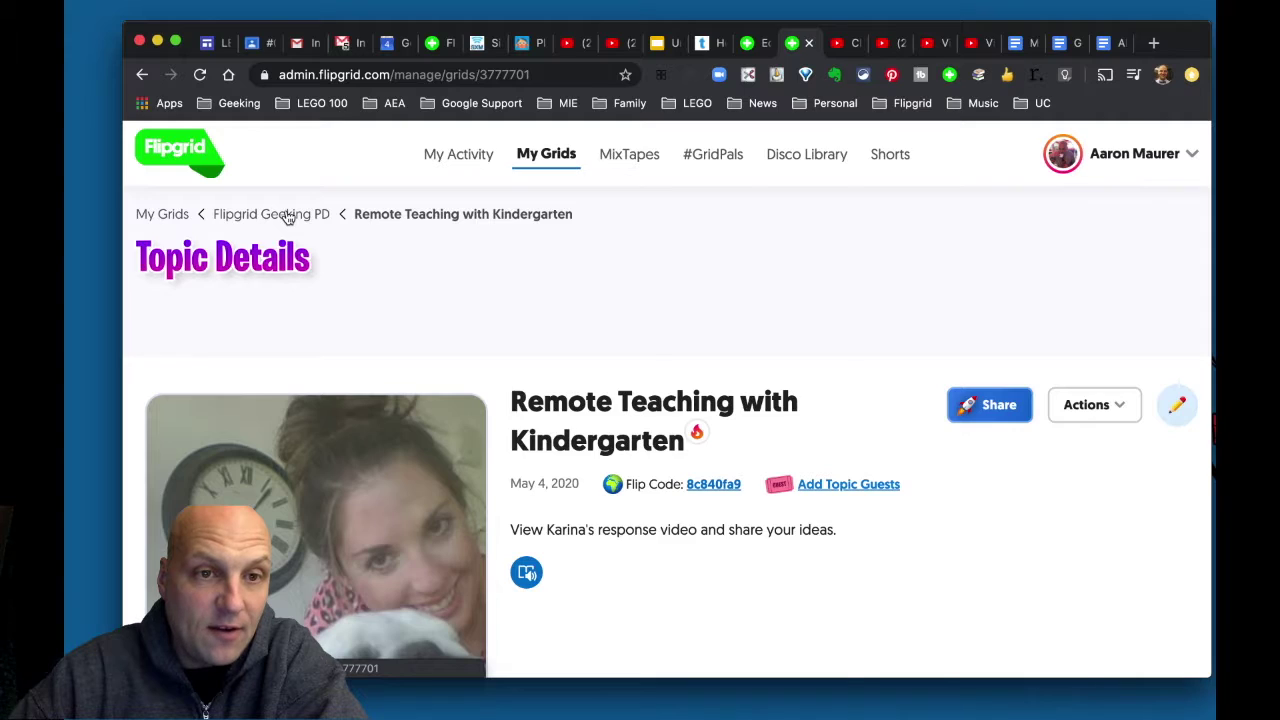
scroll(511, 480, "down", 5)
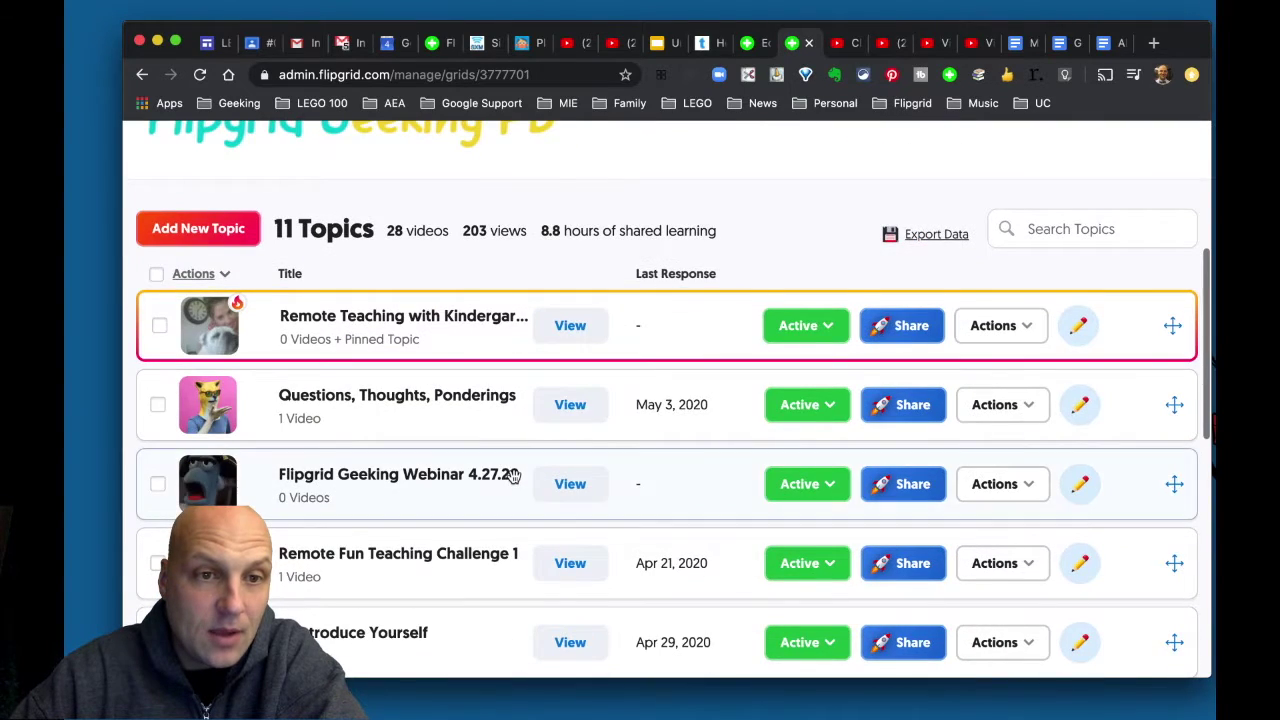
scroll(511, 476, "down", 2)
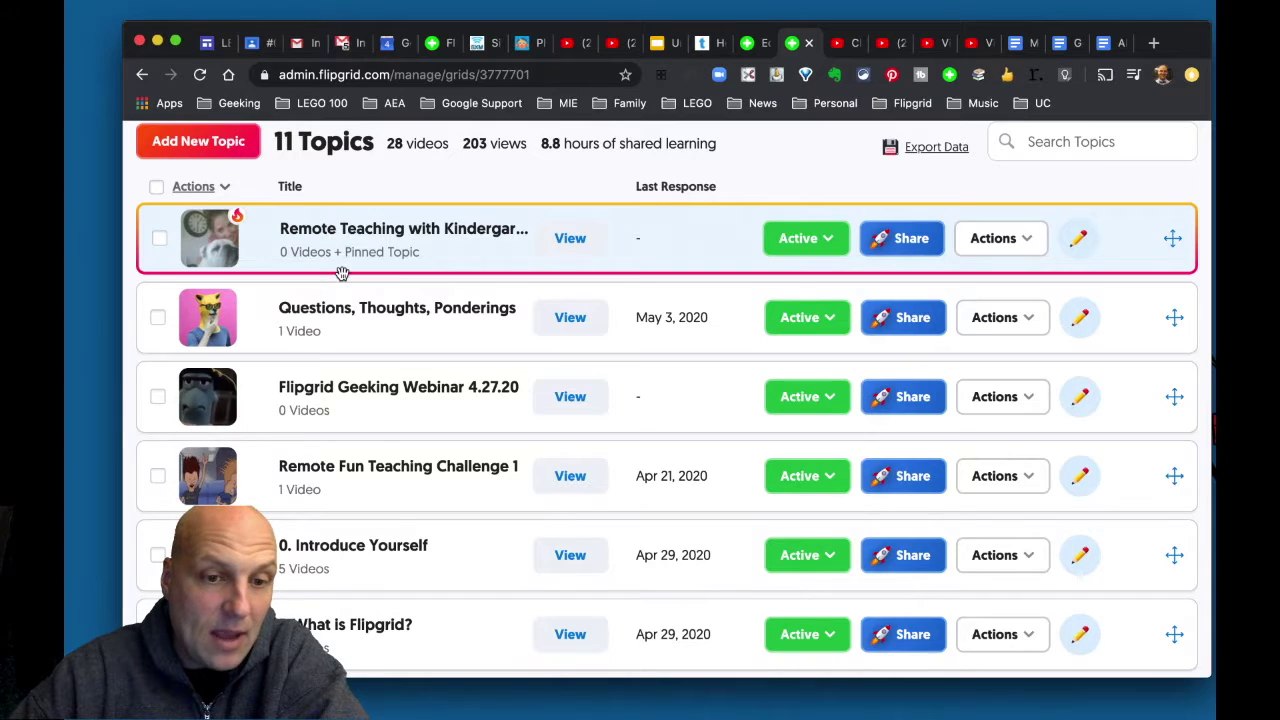
Step: Reopen the topic "5. Show and Tell for Teachers" and check the sparked response for its flame marker
scroll(400, 518, "down", 6)
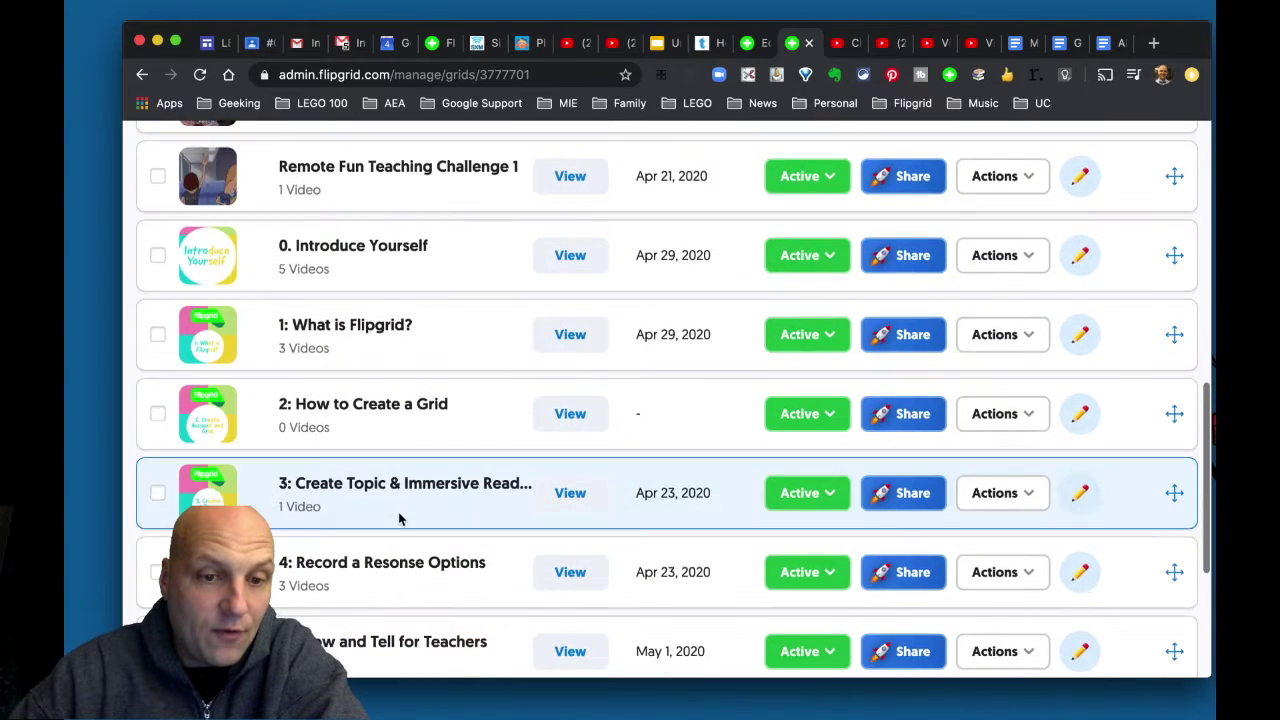
scroll(399, 518, "down", 3)
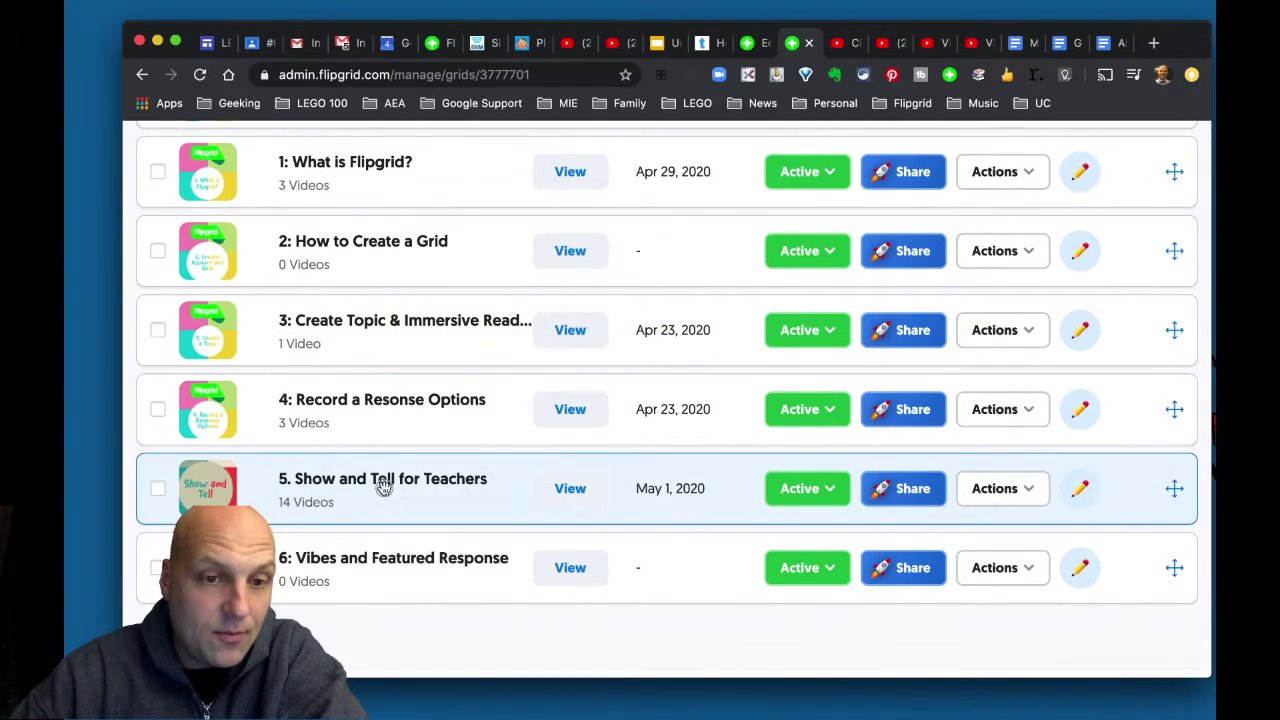
left_click(384, 487)
scroll(384, 487, "down", 5)
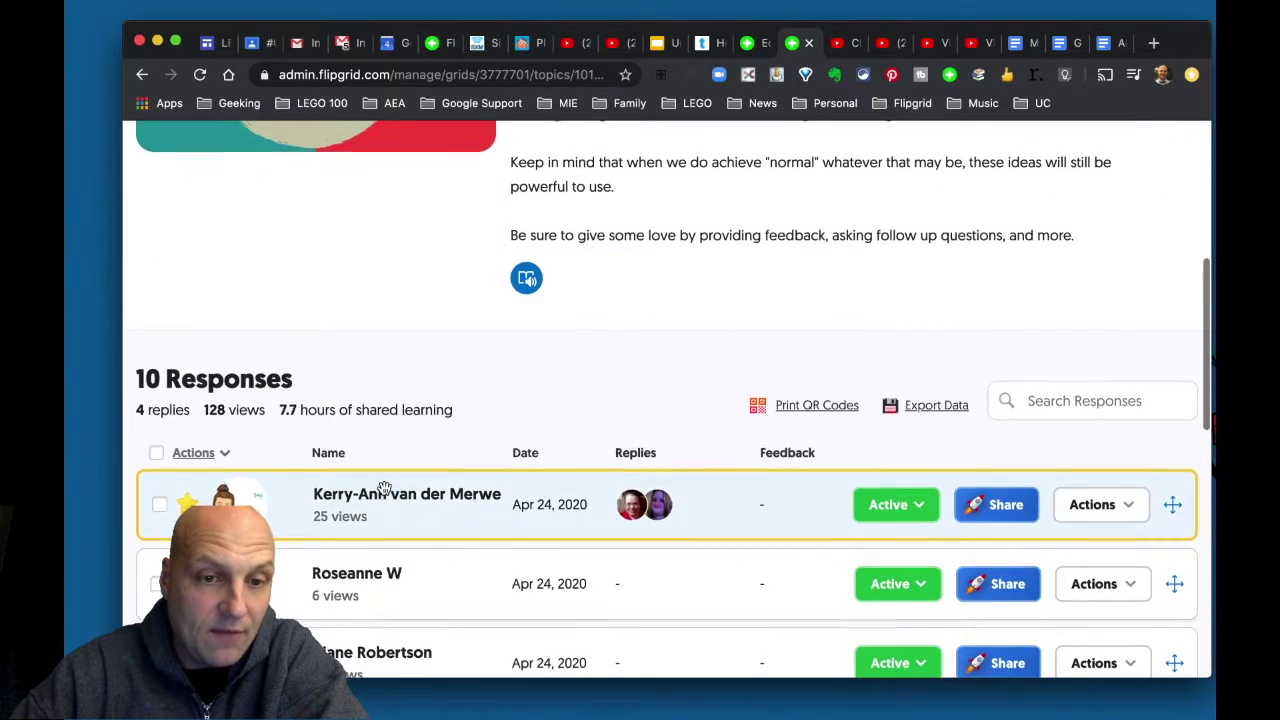
scroll(384, 488, "down", 10)
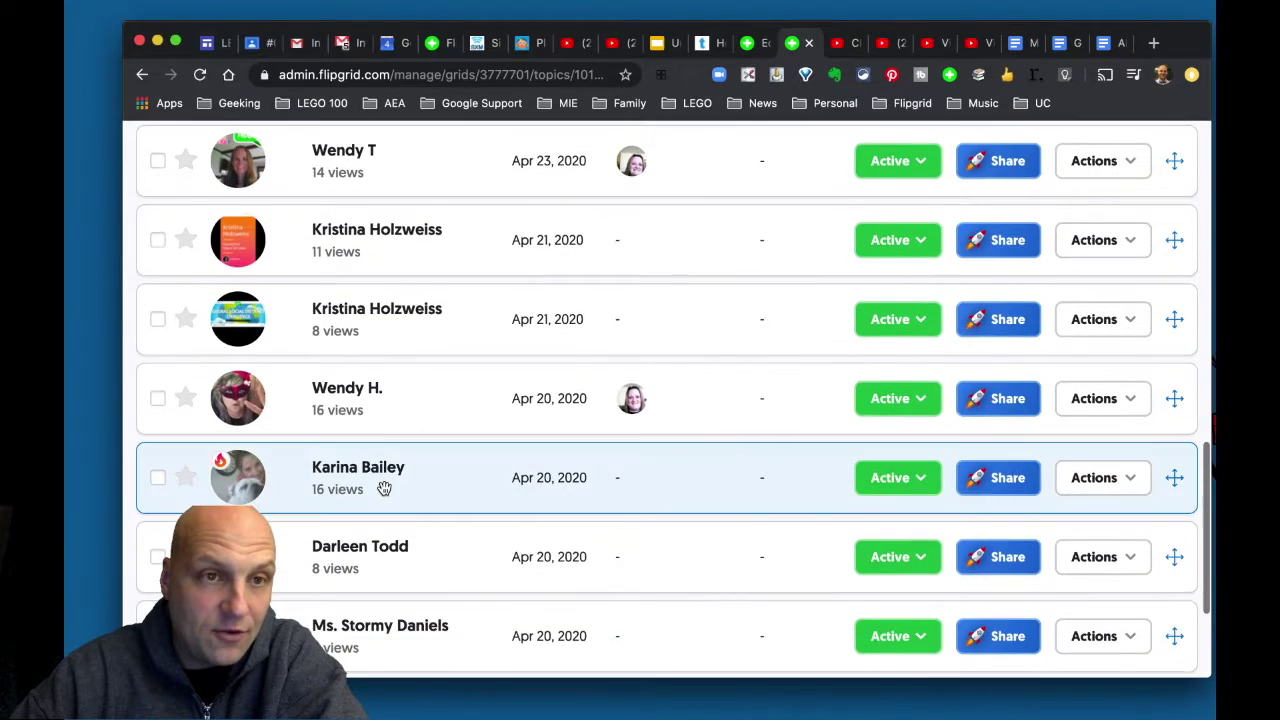
Step: Go back to the grid's topic list and locate the "Remote Teaching with Kindergarten" topic
left_click(142, 74)
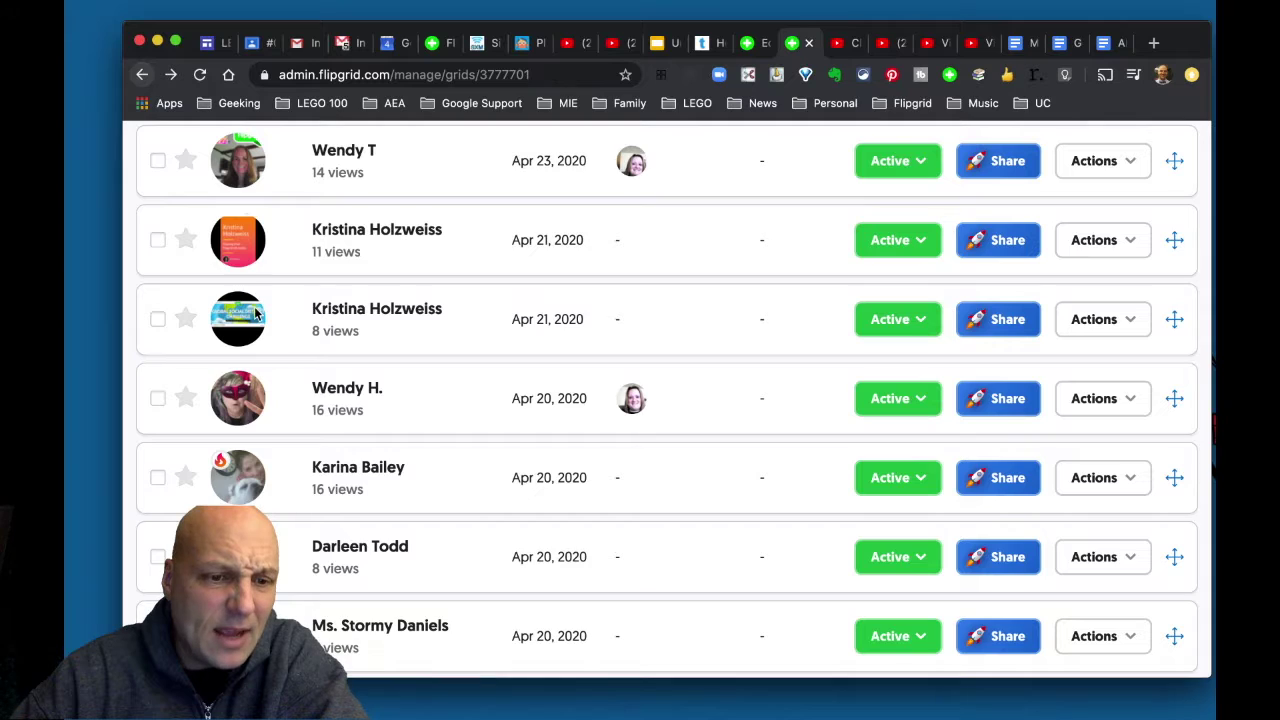
scroll(300, 395, "up", 10)
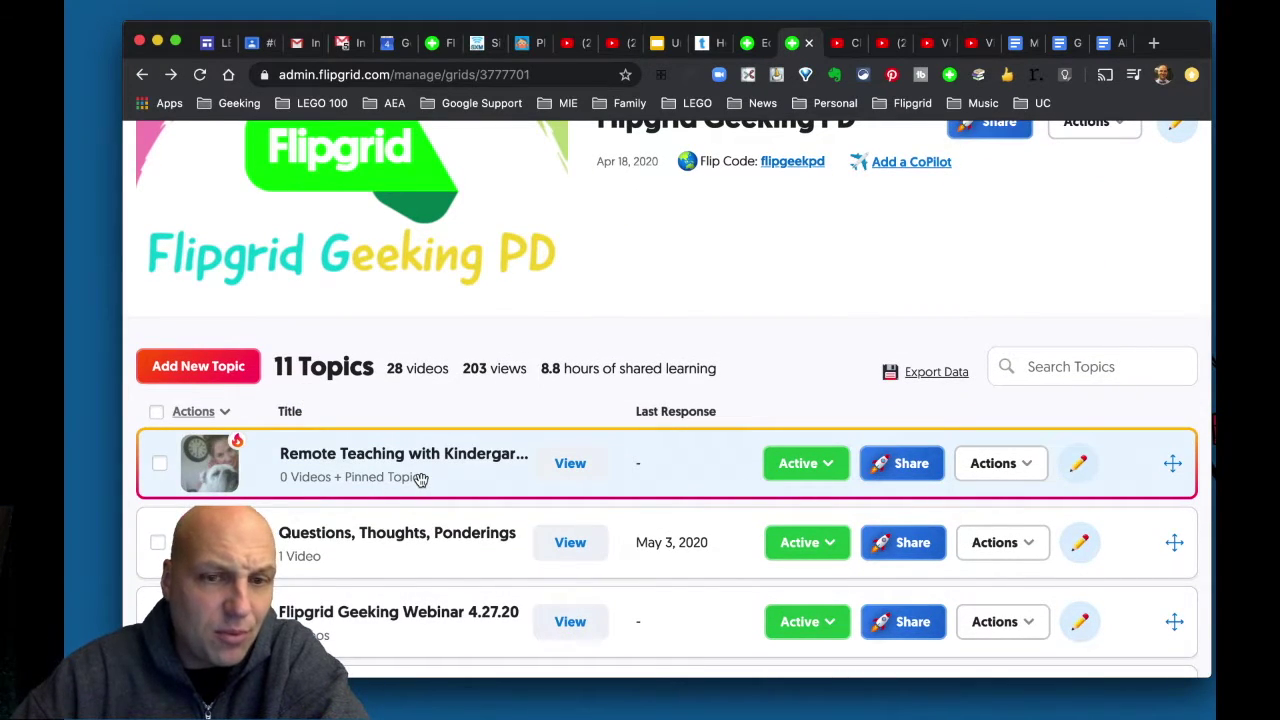
Step: Permanently delete the "Remote Teaching with Kindergarten" topic from the Flipgrid Geeking PD grid, acknowledging the removal of its videos
left_click(1025, 467)
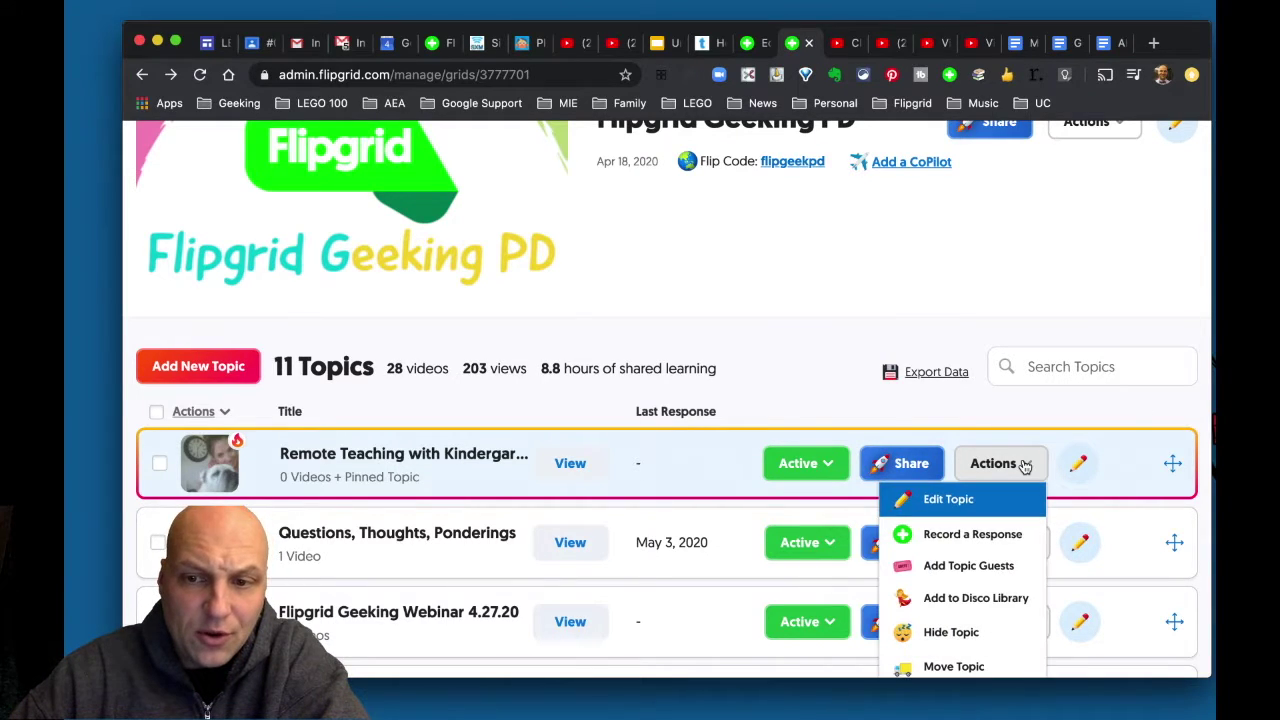
scroll(950, 570, "down", 3)
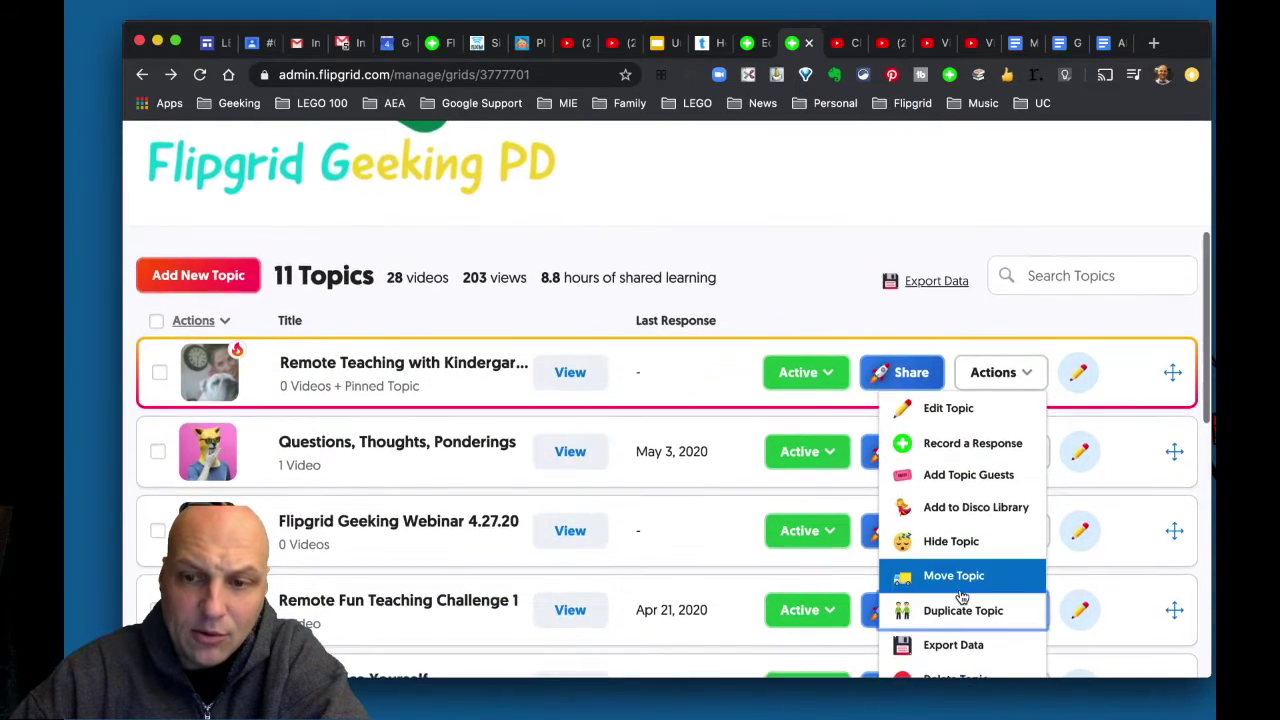
left_click(958, 599)
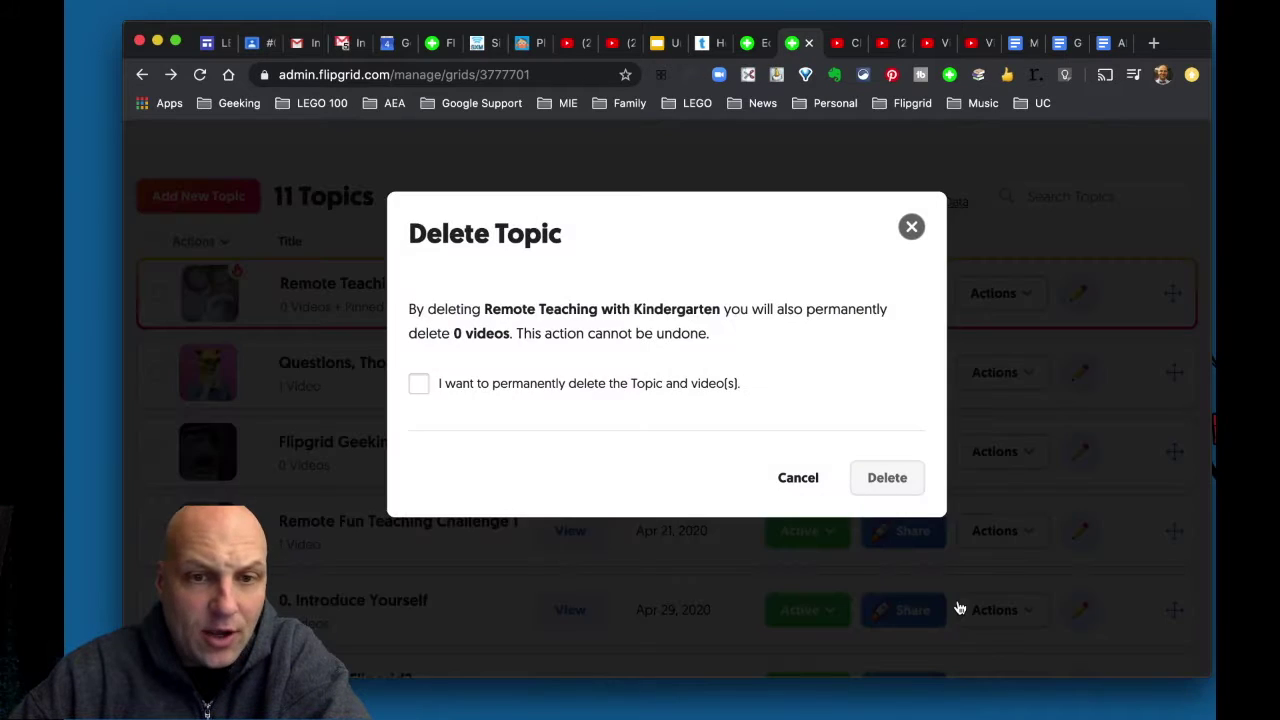
left_click(419, 383)
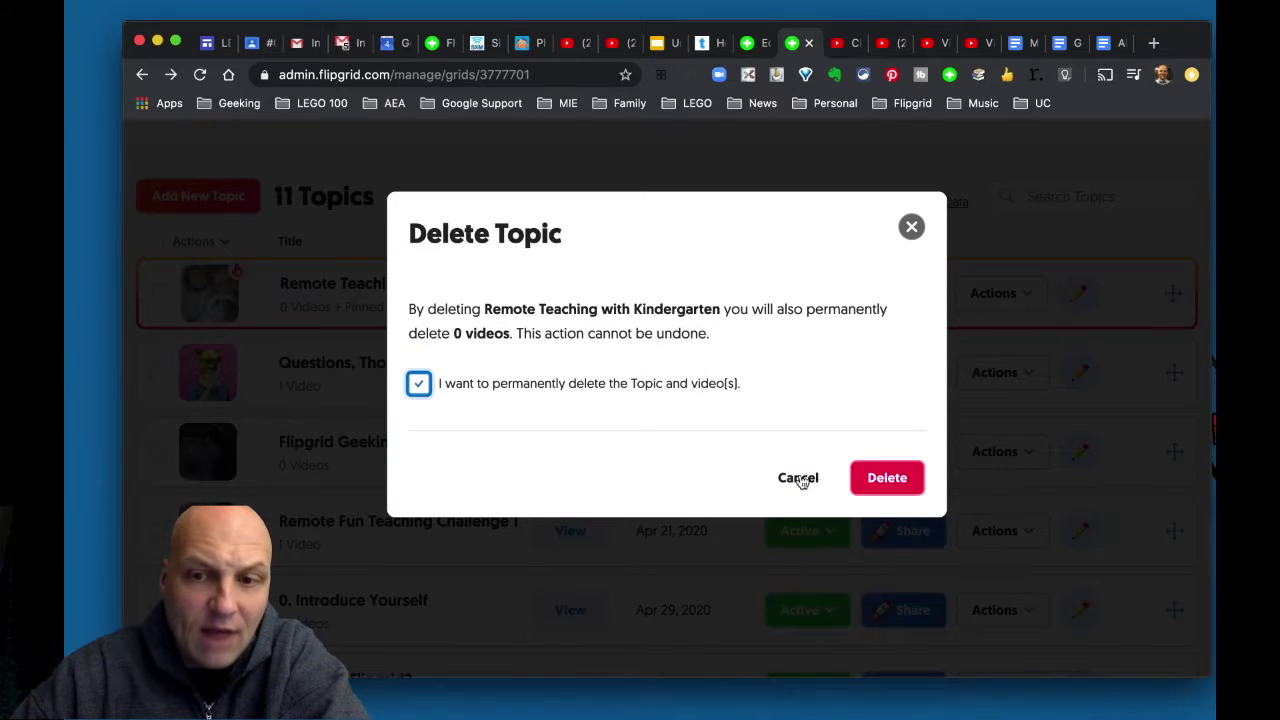
left_click(885, 478)
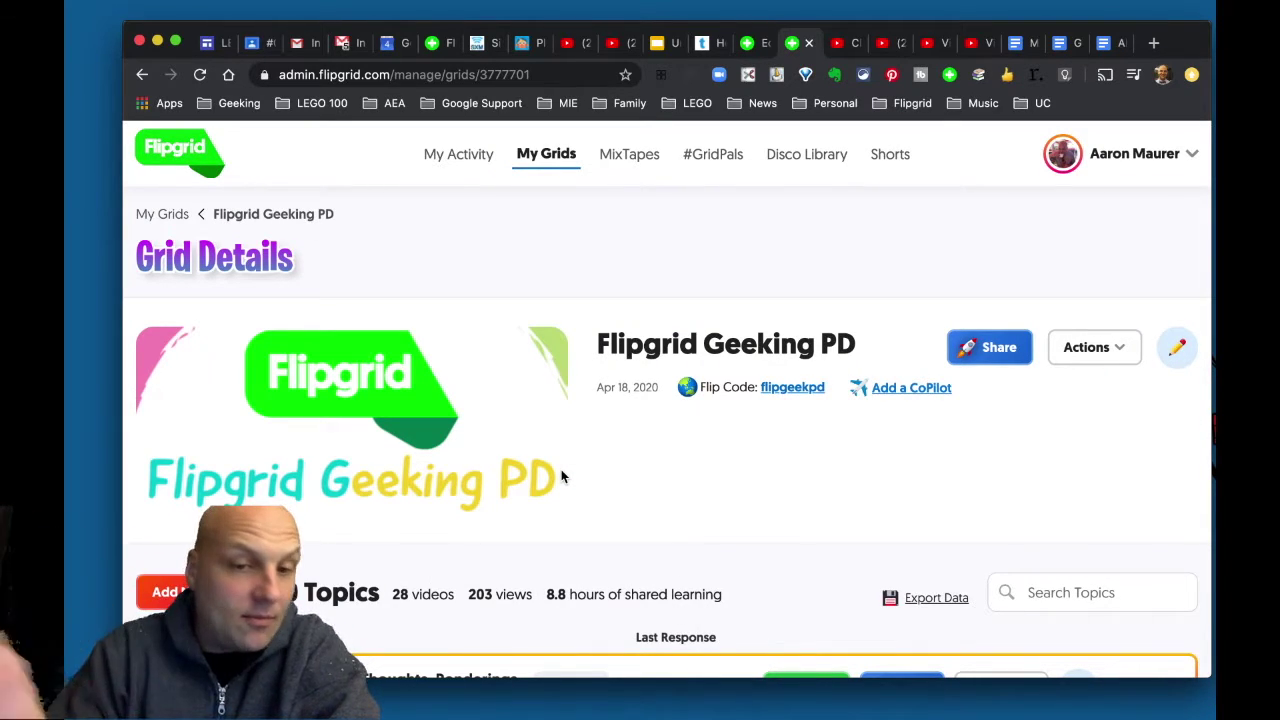
Step: Find "5. Show and Tell for Teachers" in the grid's topic list and open its topic details
scroll(574, 543, "down", 4)
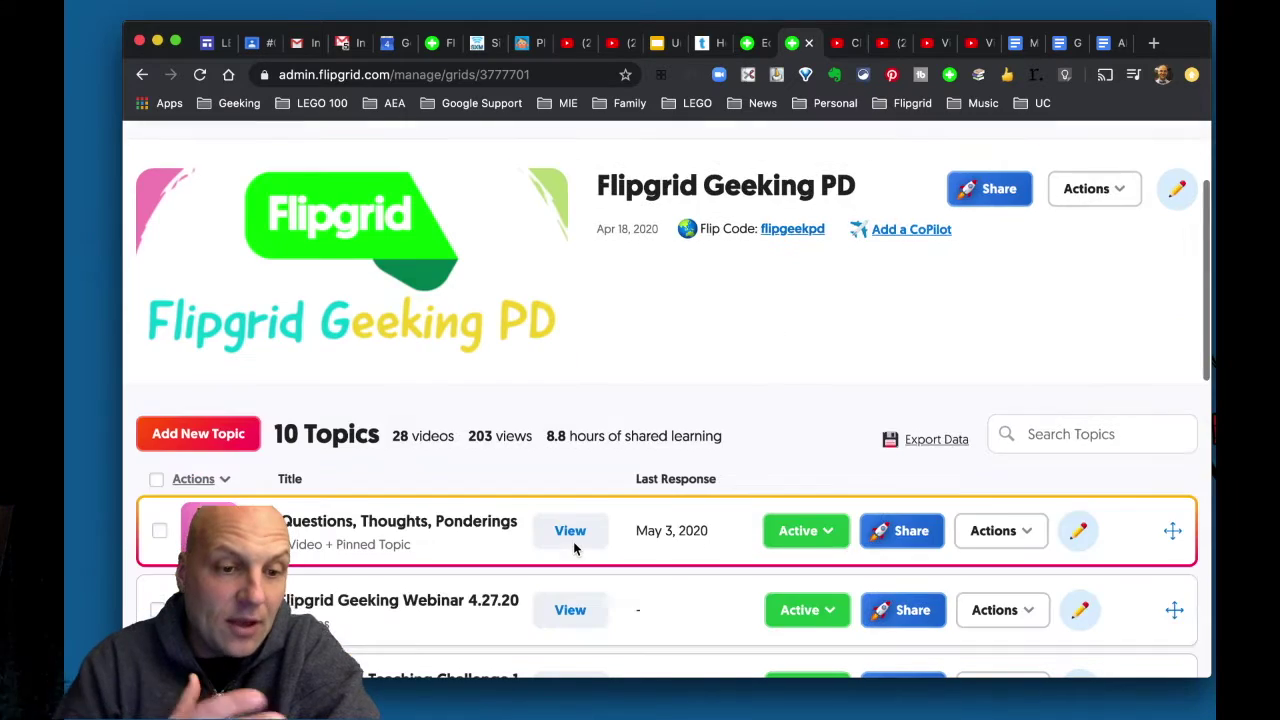
scroll(574, 545, "down", 8)
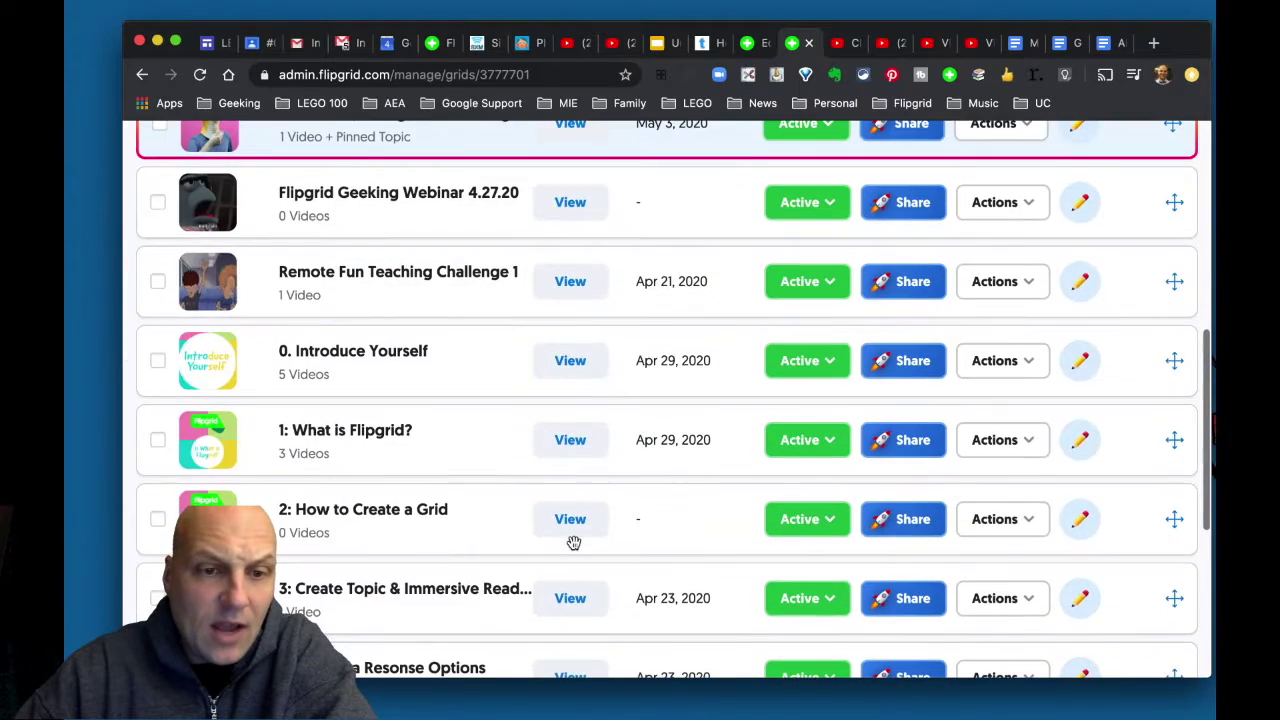
scroll(573, 542, "down", 2)
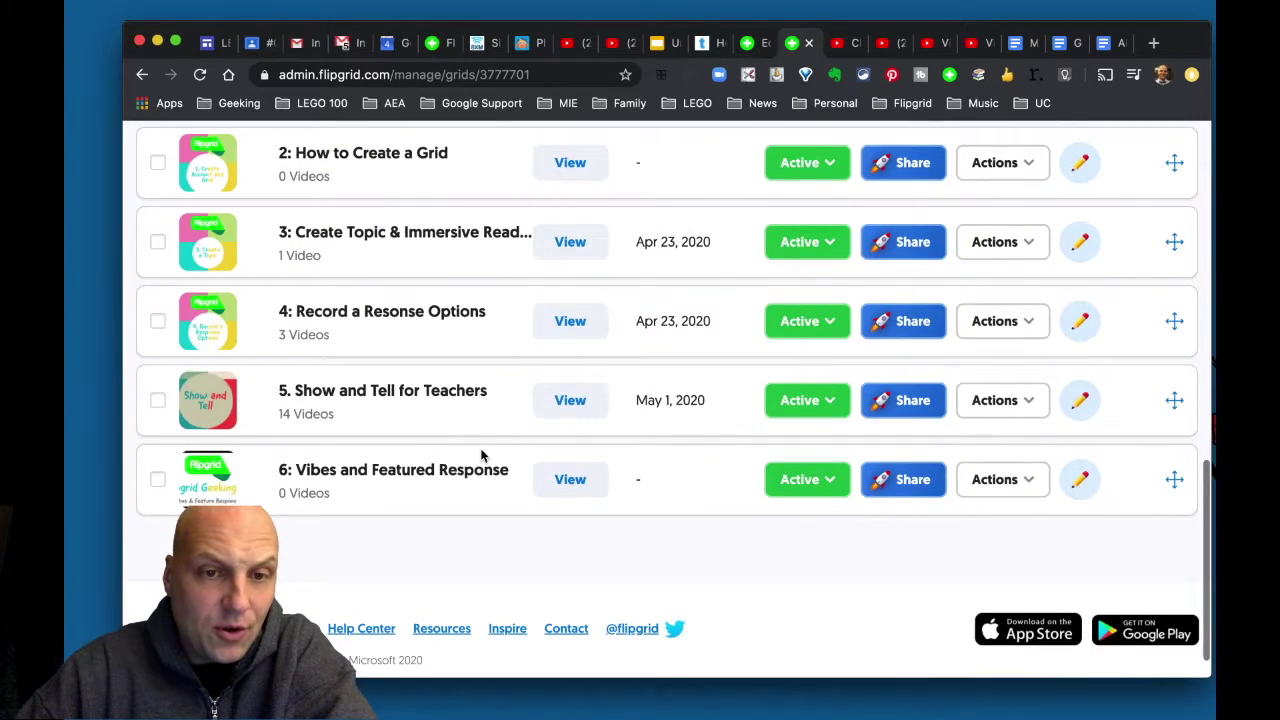
left_click(422, 392)
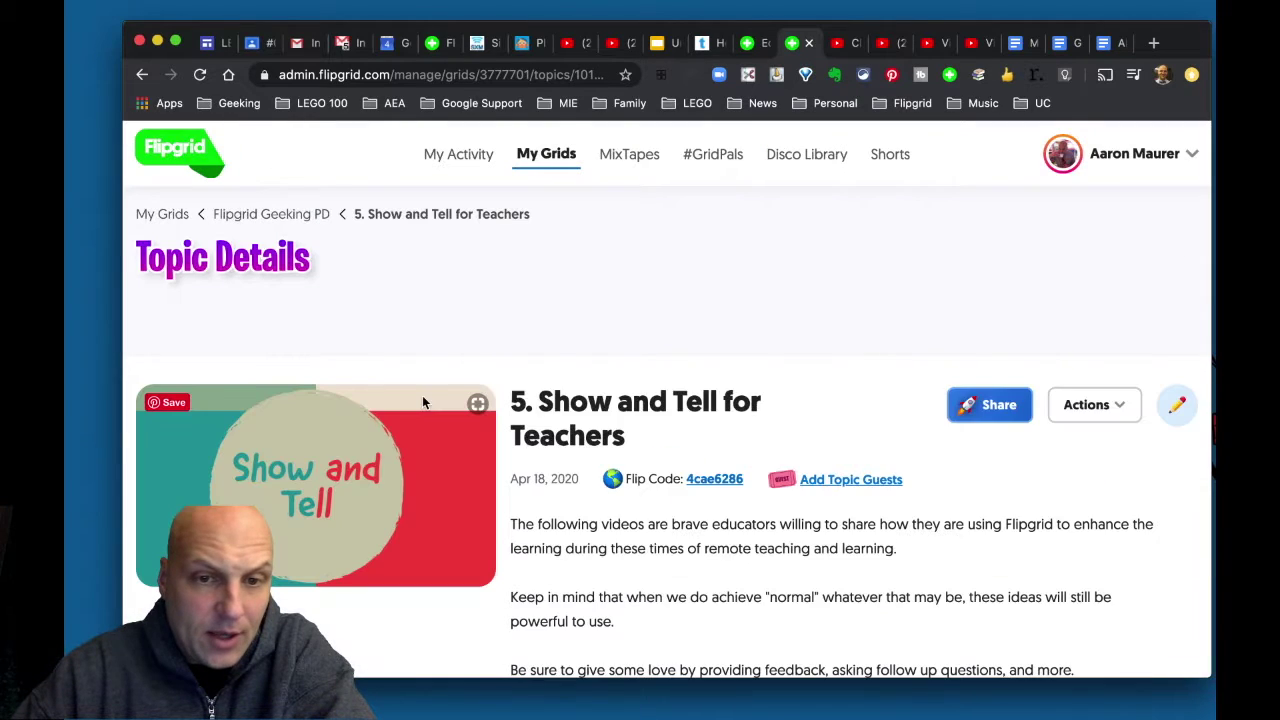
Step: View the sharing options and QR code for the previously sparked response, and close the sharing dialog
scroll(420, 496, "down", 10)
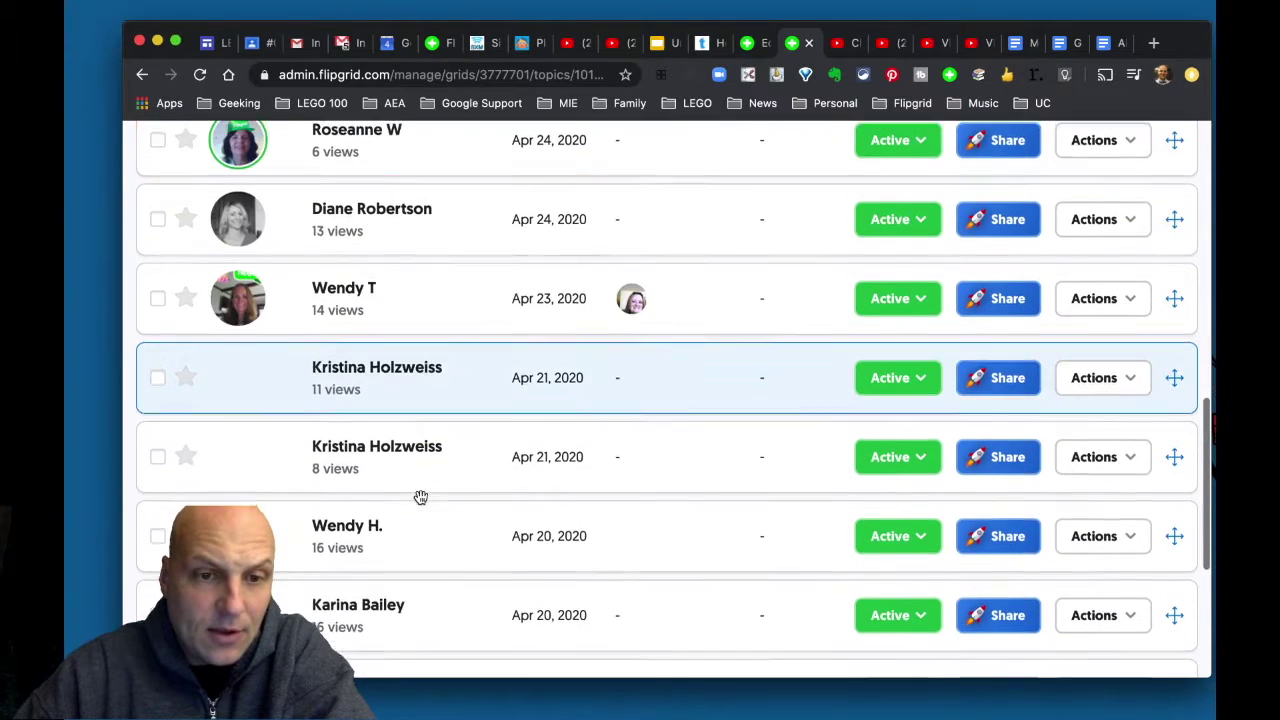
scroll(420, 497, "down", 2)
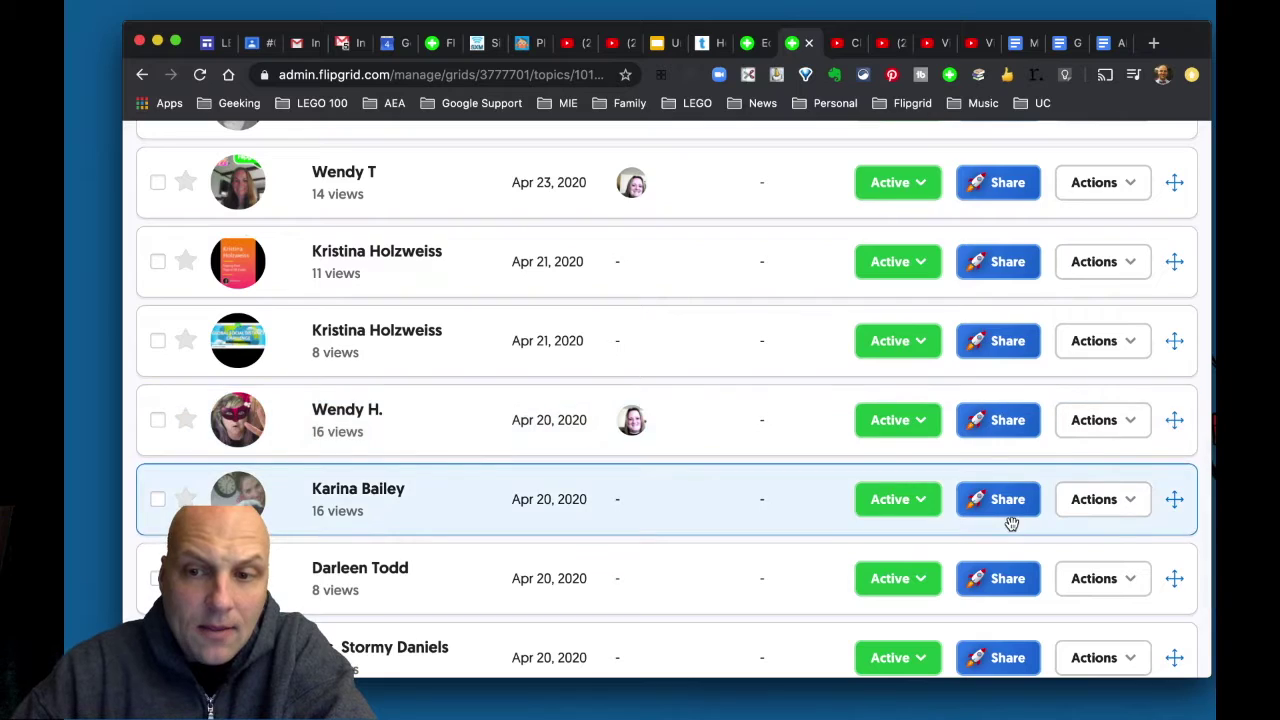
left_click(1025, 520)
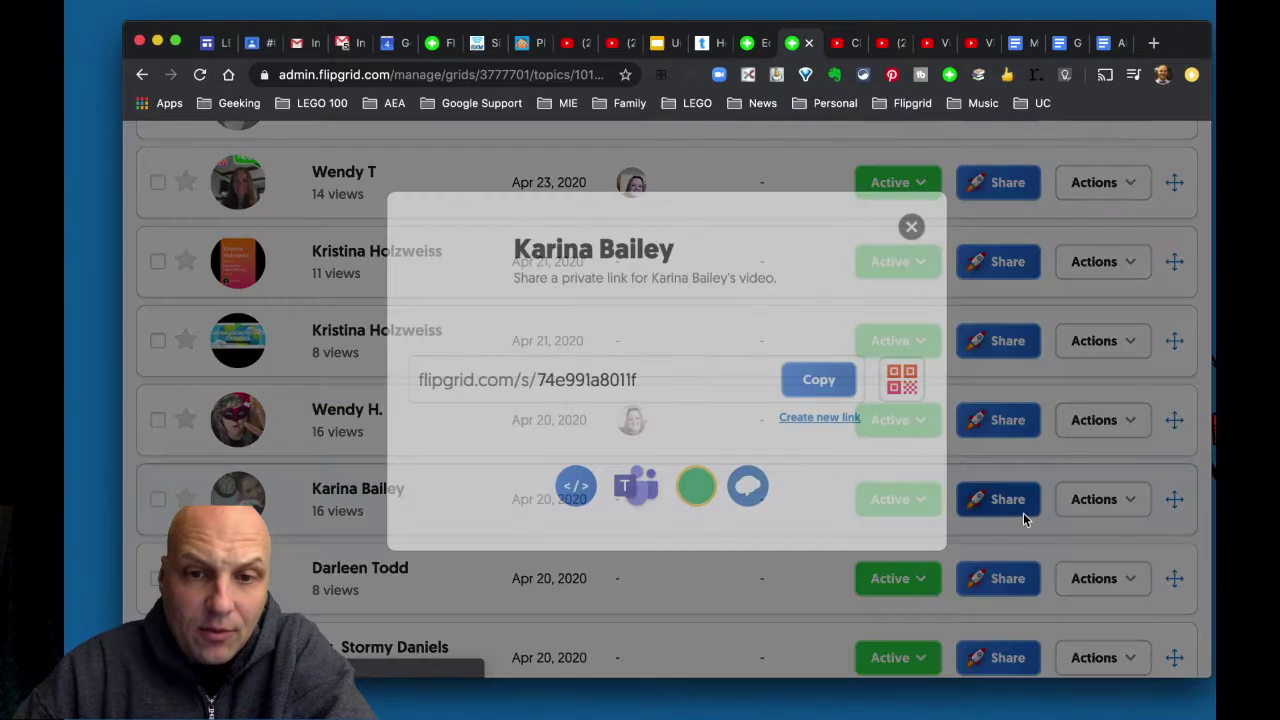
left_click(906, 382)
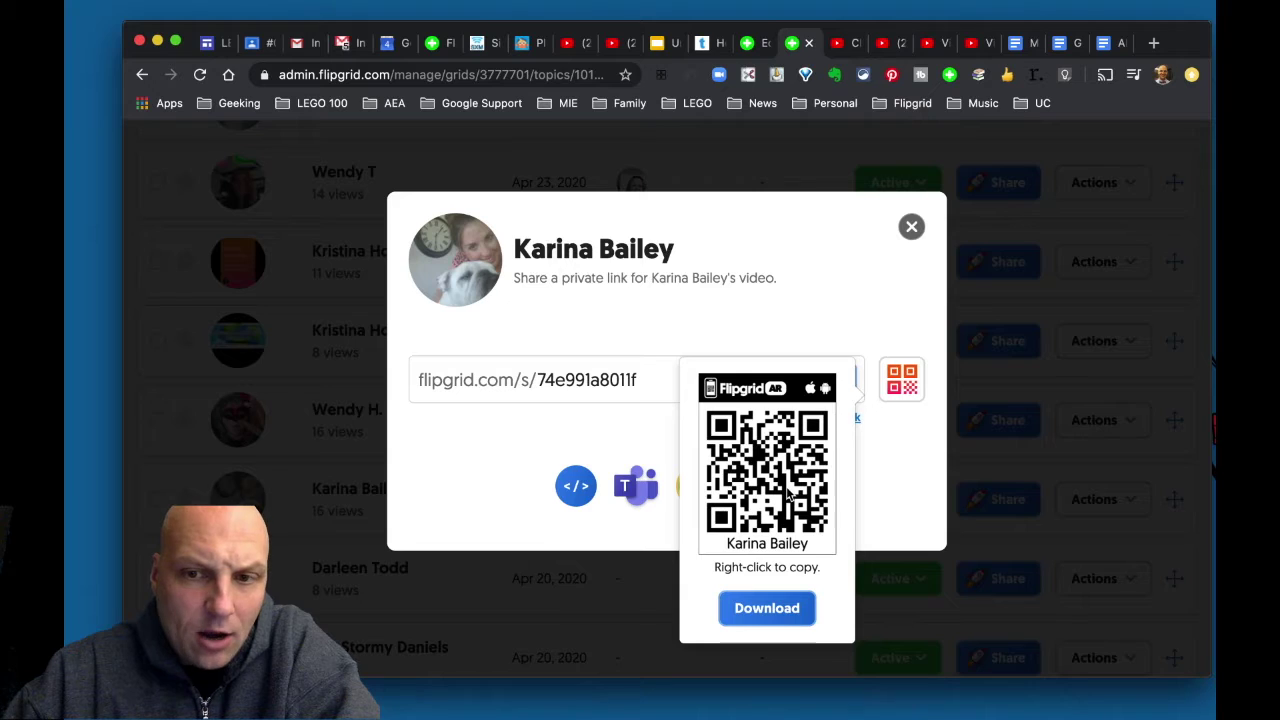
left_click(912, 228)
Step: Return to the Flipgrid Geeking PD grid and look through its topic list down to "6: Vibes and Featured Response"
scroll(685, 347, "up", 10)
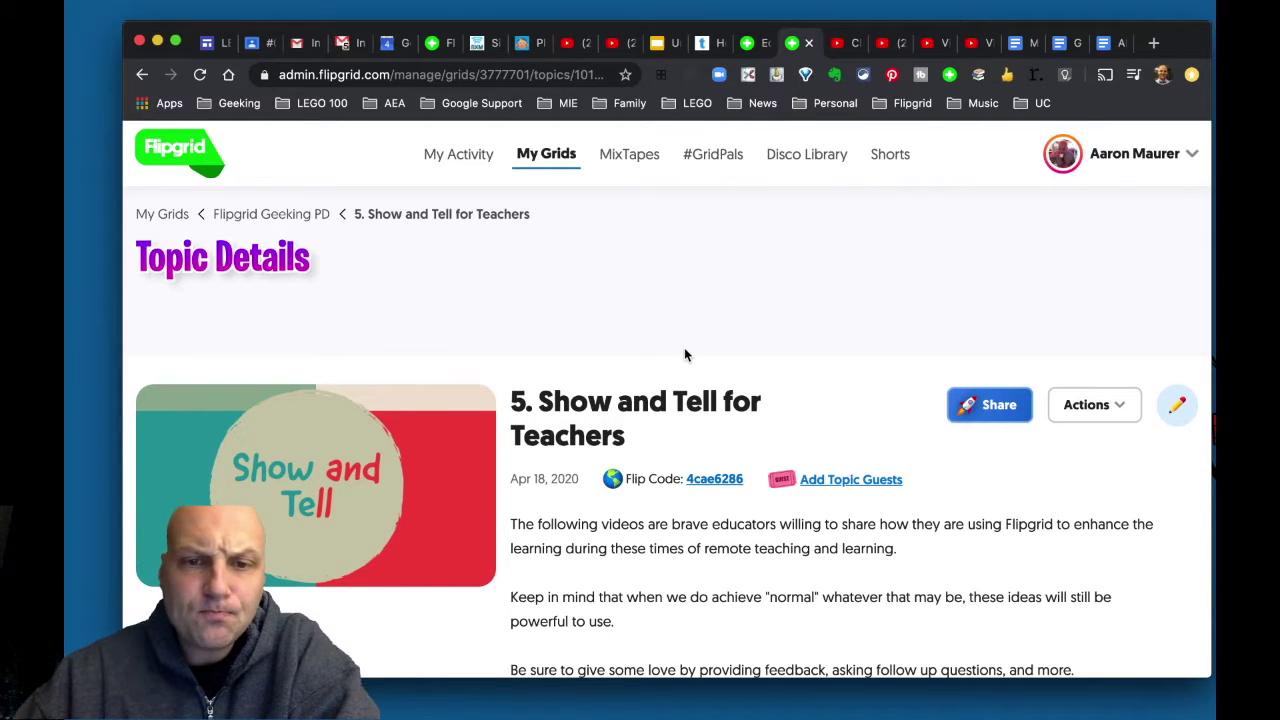
left_click(290, 216)
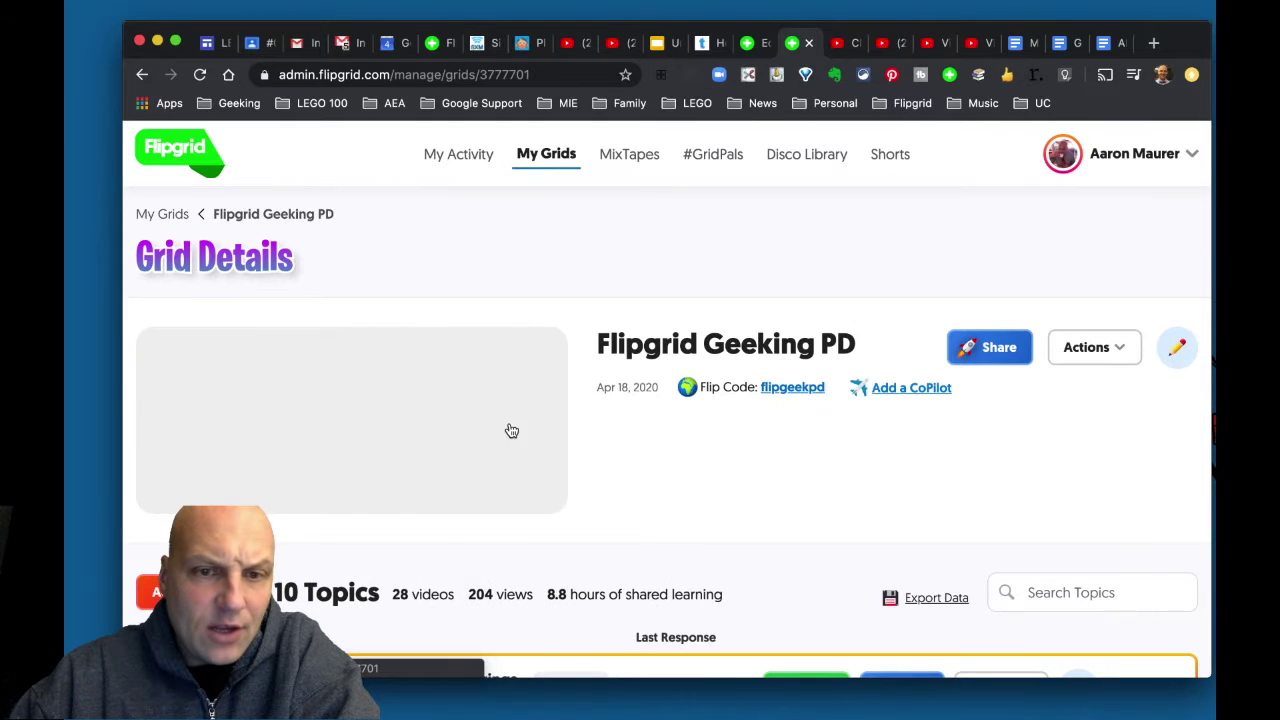
scroll(524, 463, "down", 6)
scroll(524, 463, "down", 5)
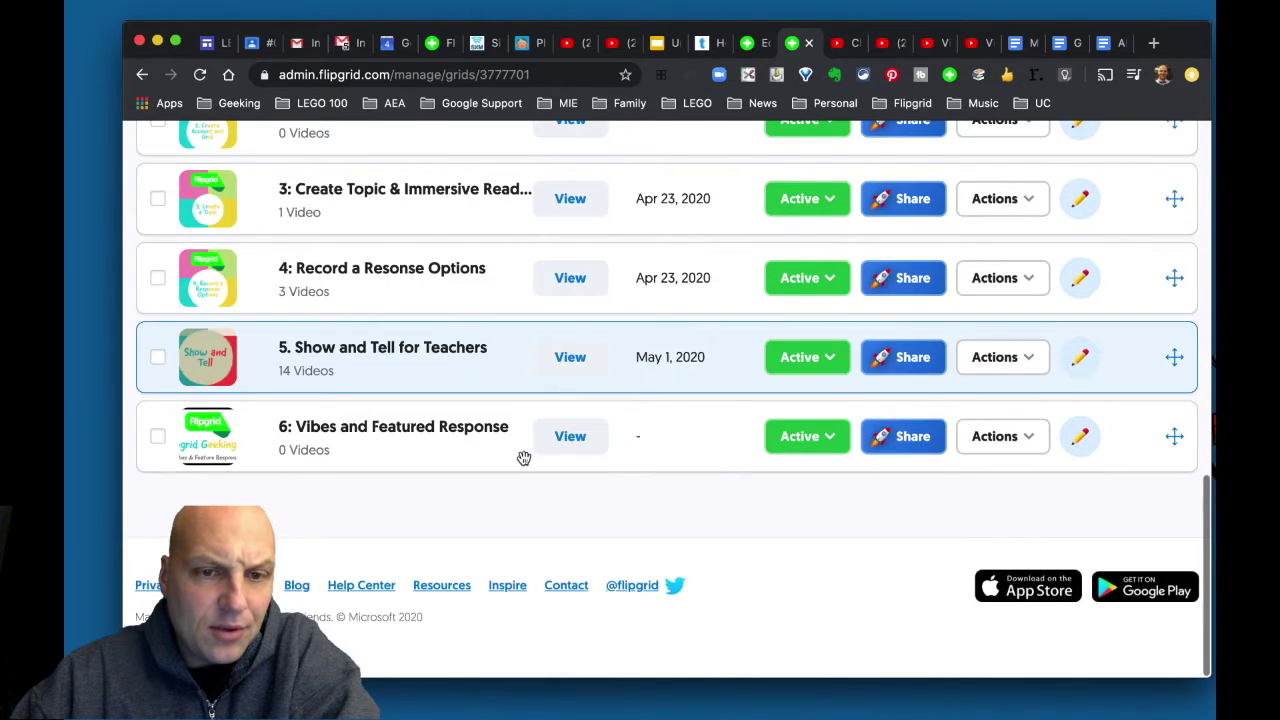